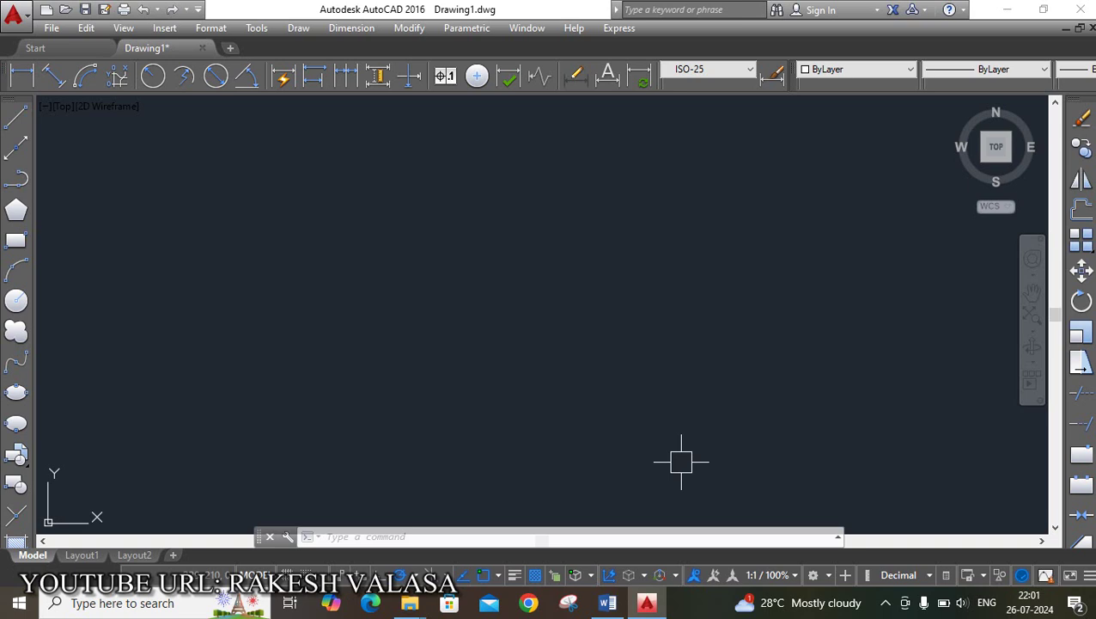
Configure the drawing units to decimal lengths with precision 0 and millimeters as the insertion scale.
type("UN")
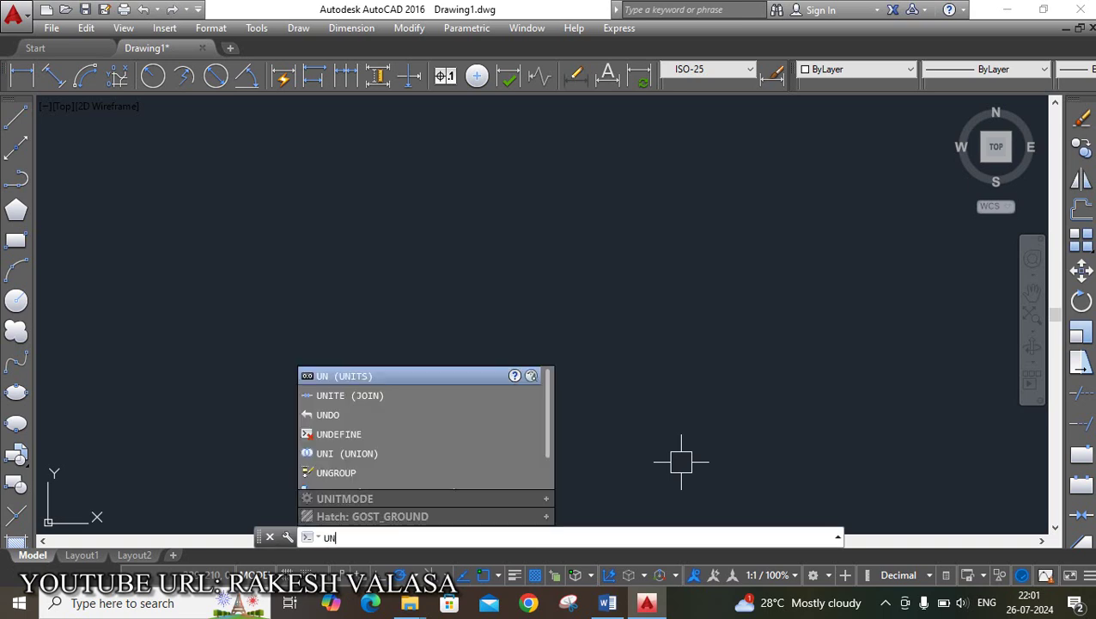
key("Return")
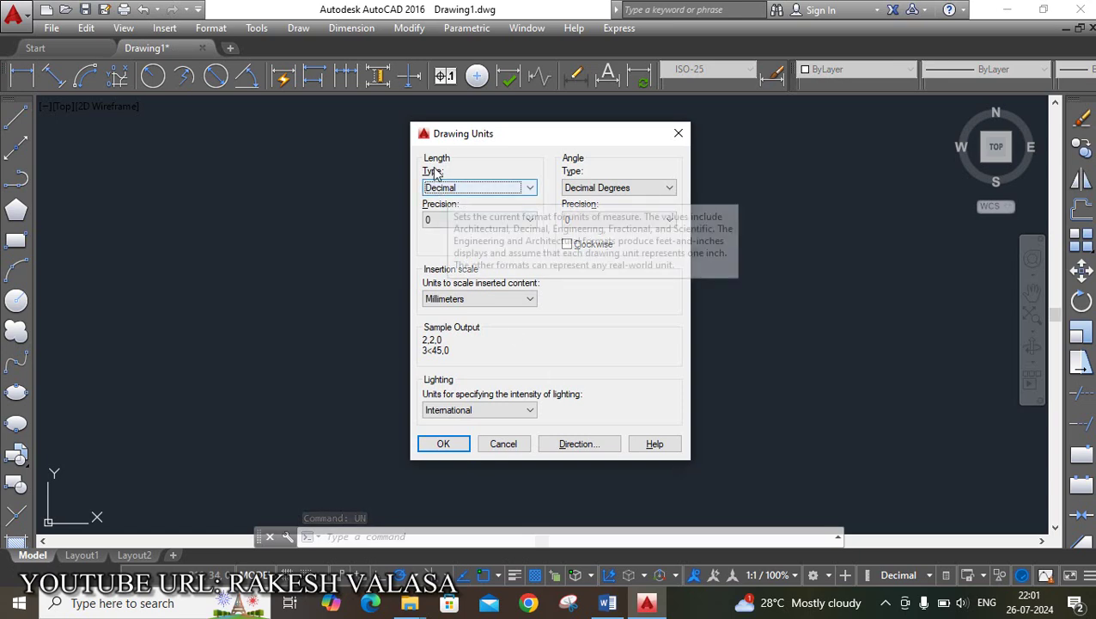
left_click(501, 189)
left_click(502, 189)
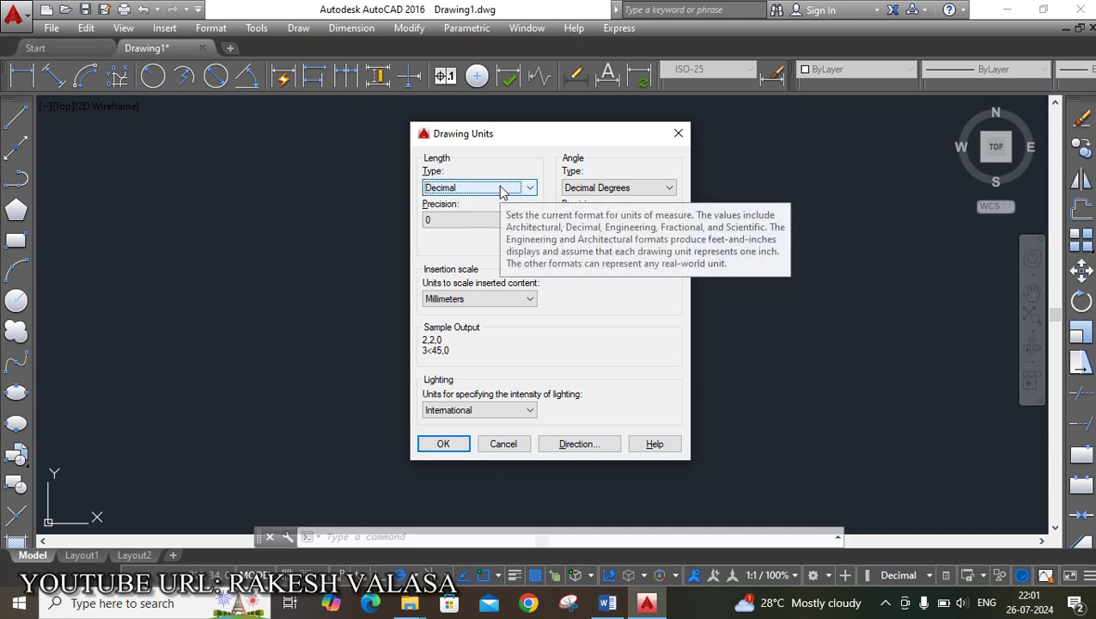
left_click(499, 224)
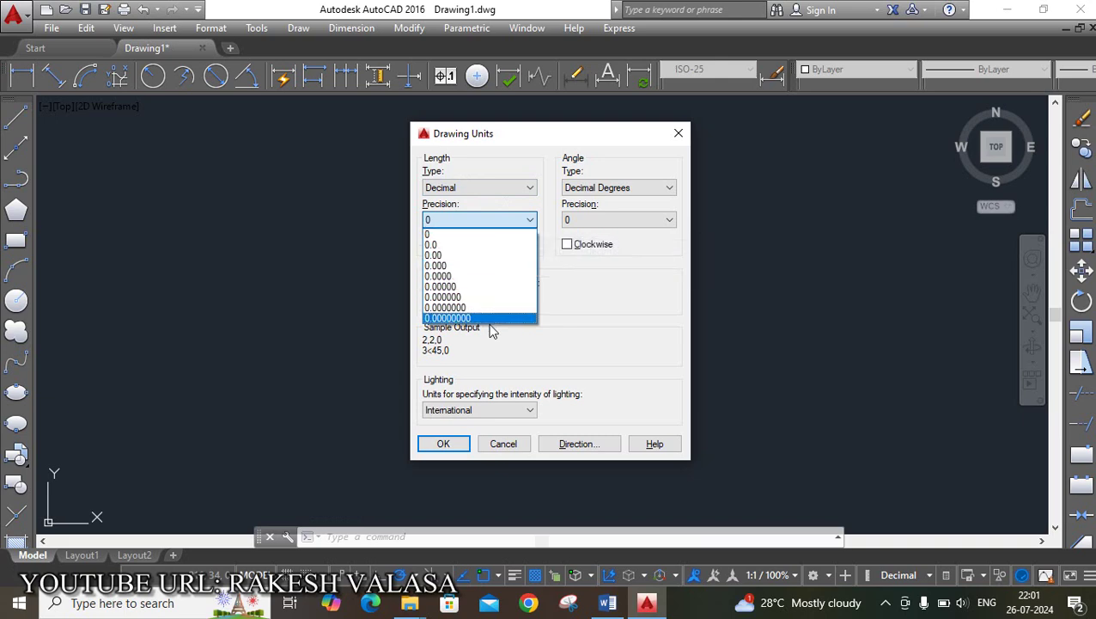
left_click(476, 239)
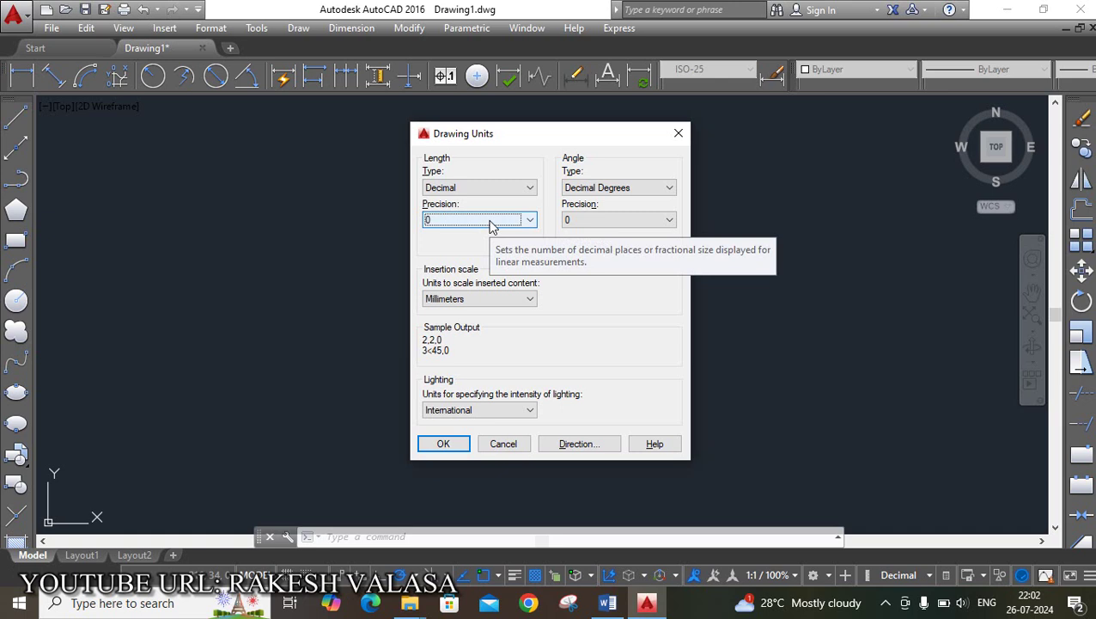
left_click(492, 225)
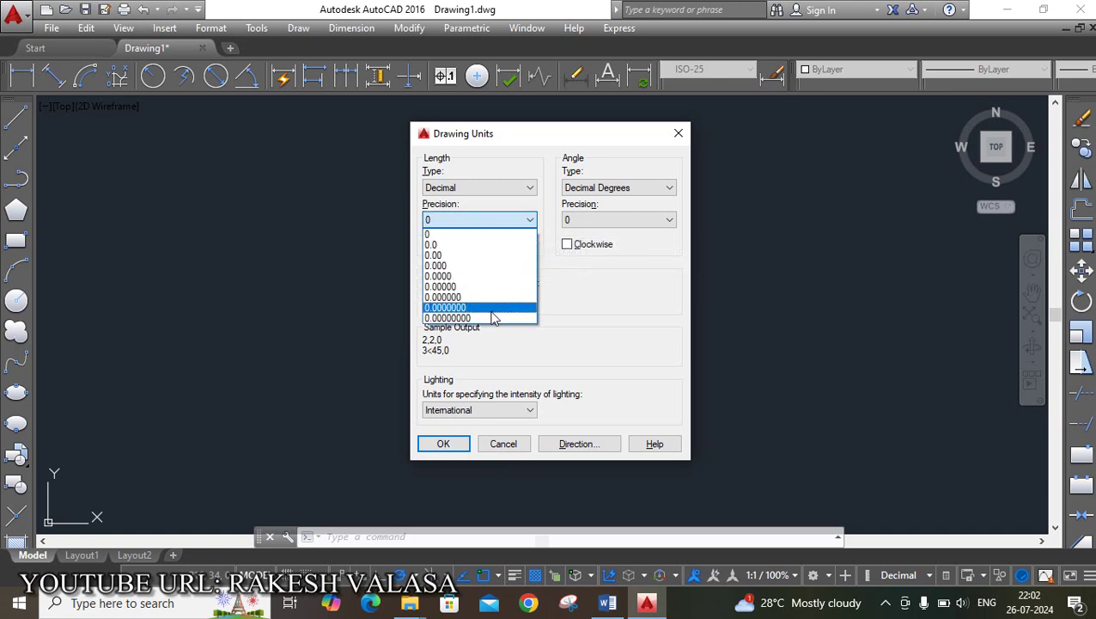
left_click(505, 230)
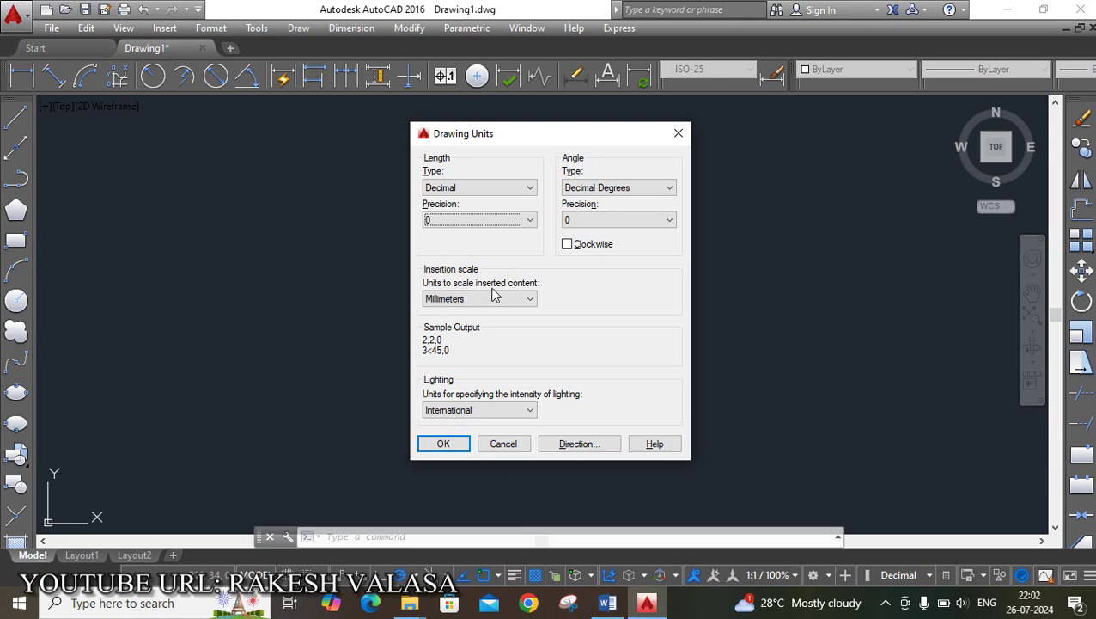
left_click(528, 300)
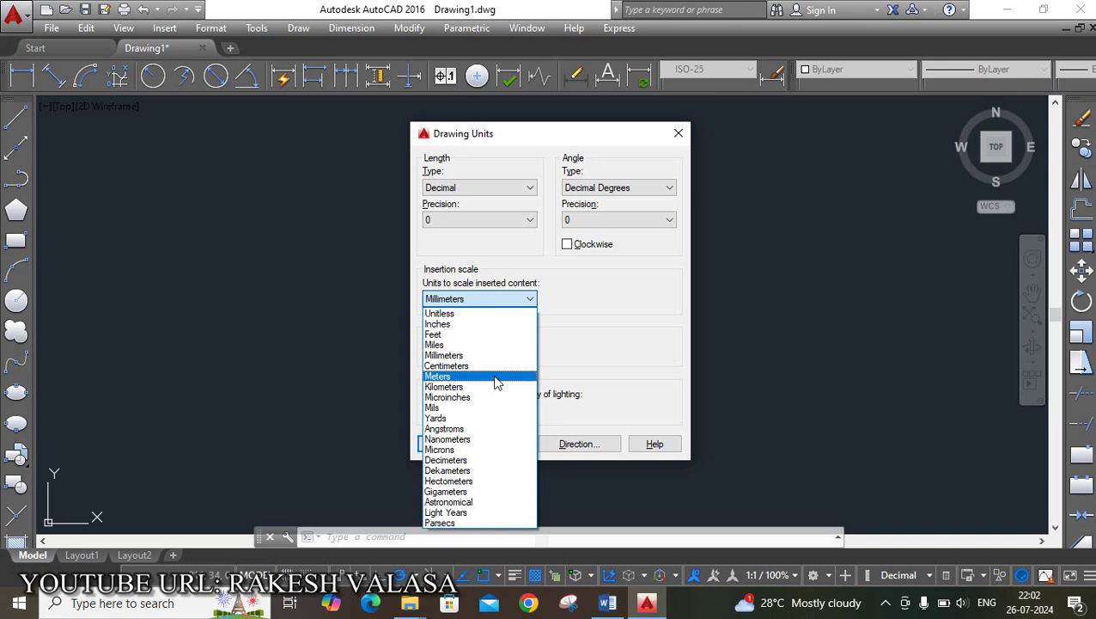
left_click(475, 359)
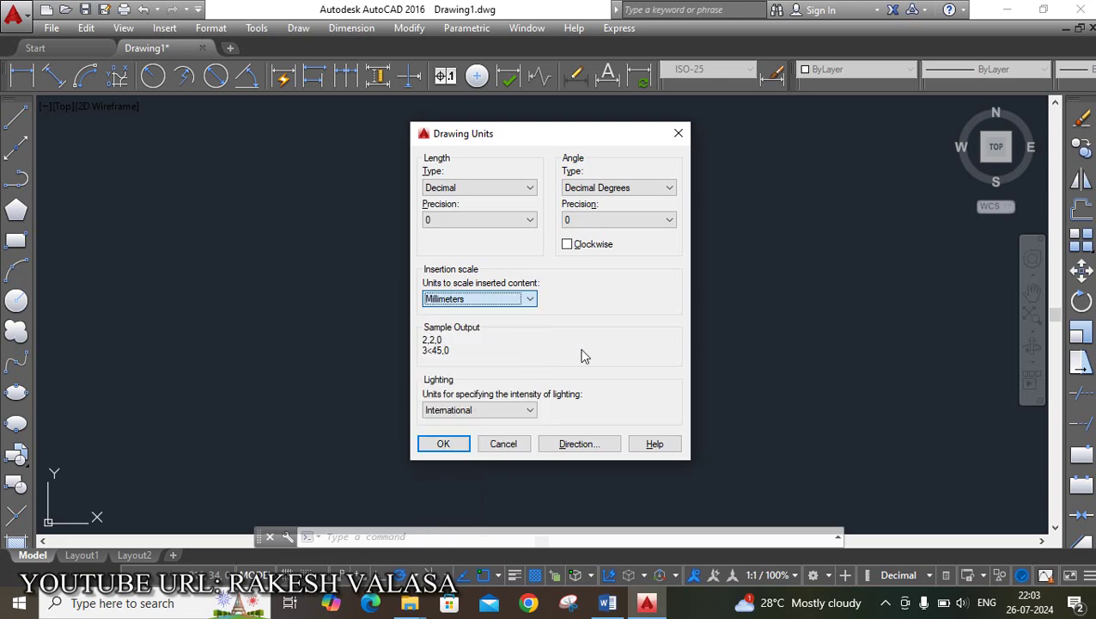
left_click(441, 444)
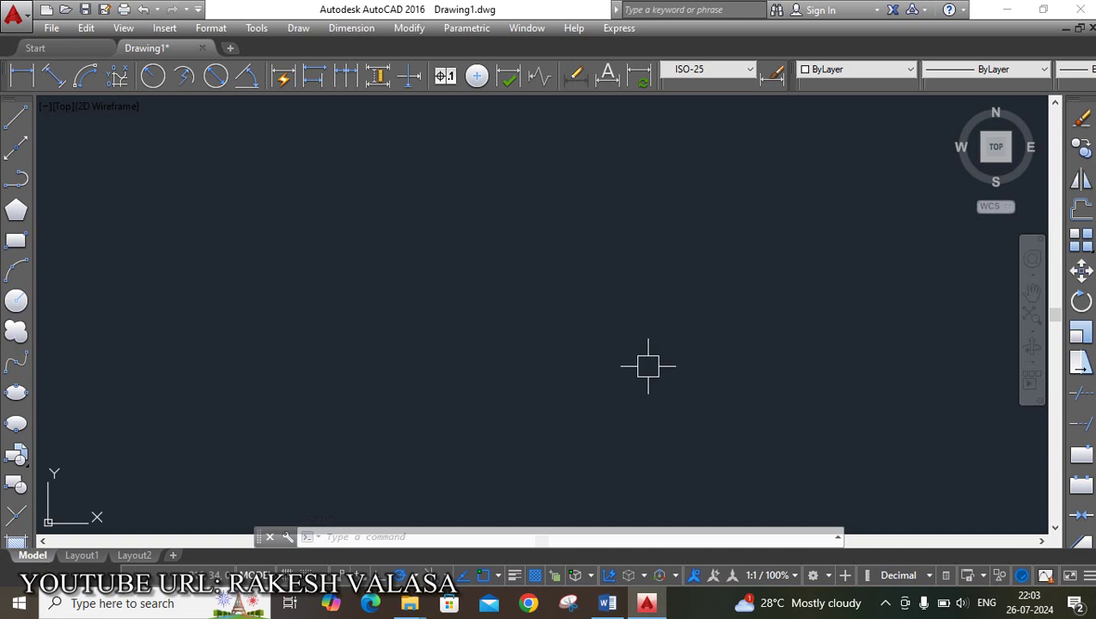
Open the ISO-25 dimension style for modification and show its line settings.
type("d")
key("Return")
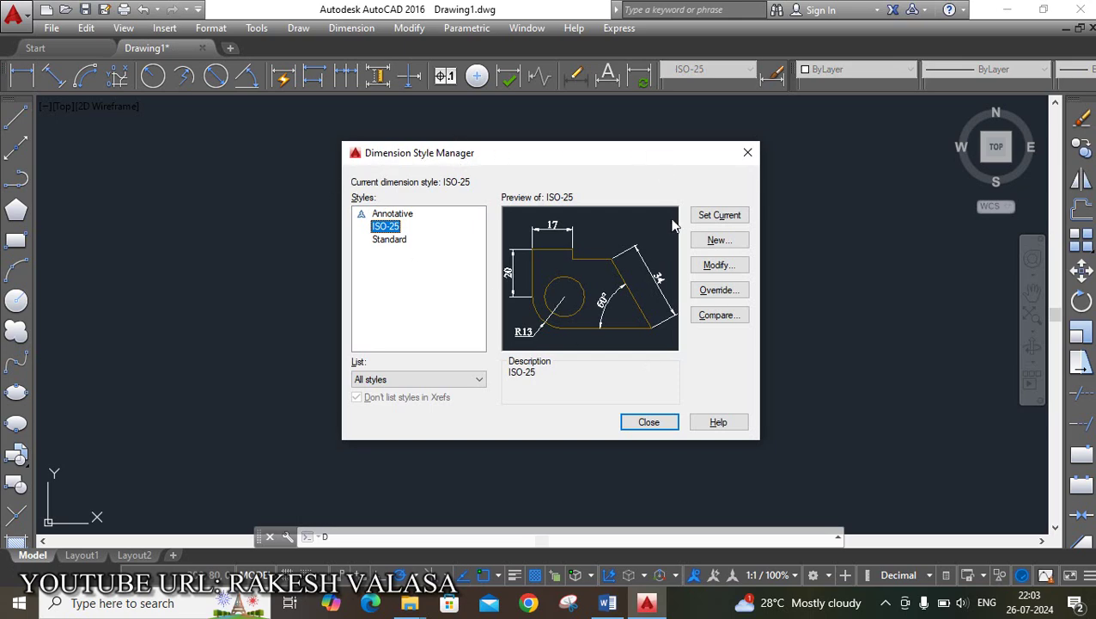
left_click(703, 268)
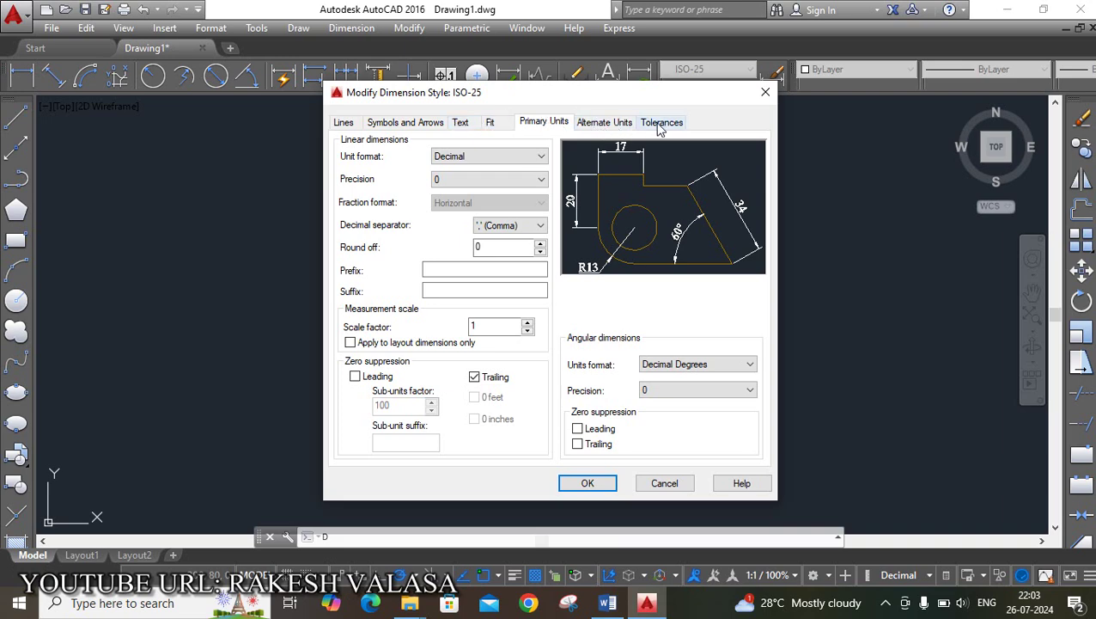
left_click(344, 123)
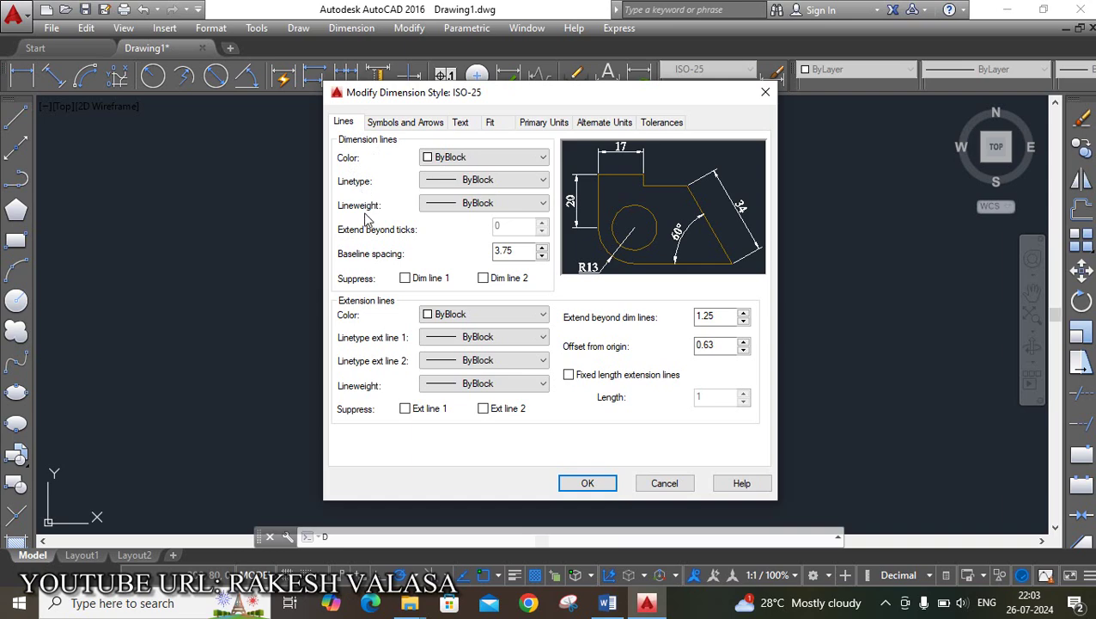
Examine the color, linetype and lineweight choices for dimension lines, including the linetypes available to load.
left_click(504, 169)
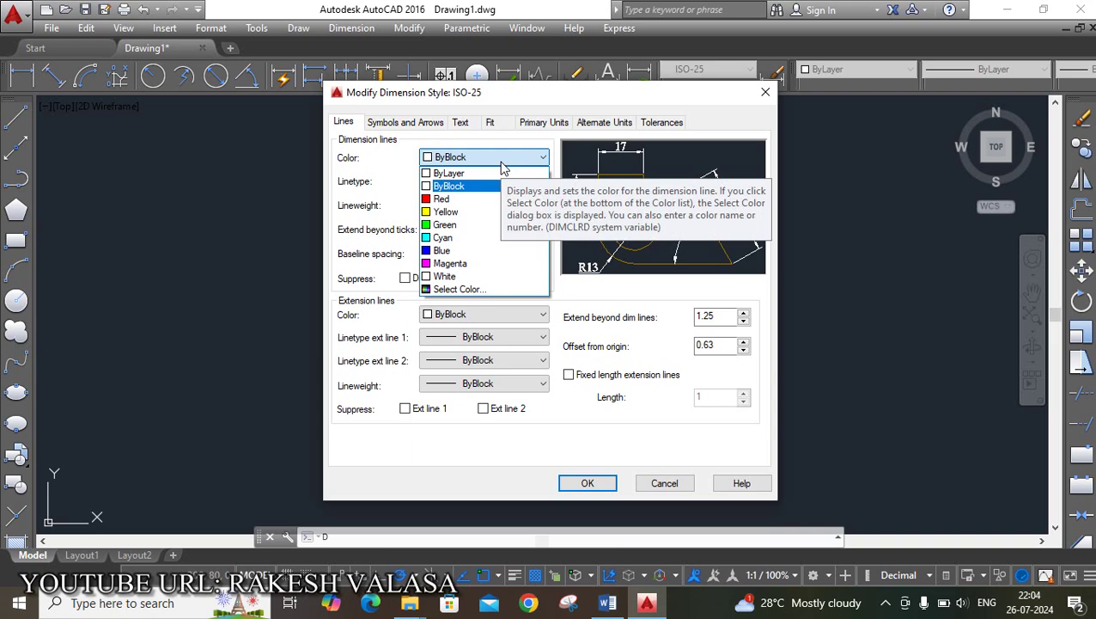
left_click(503, 162)
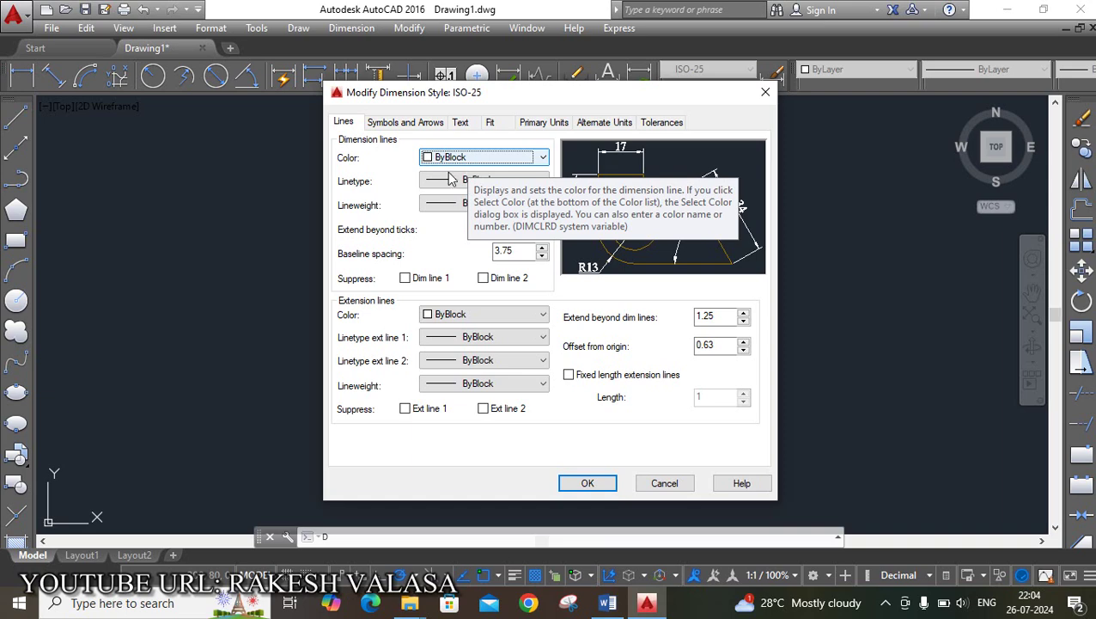
left_click(481, 181)
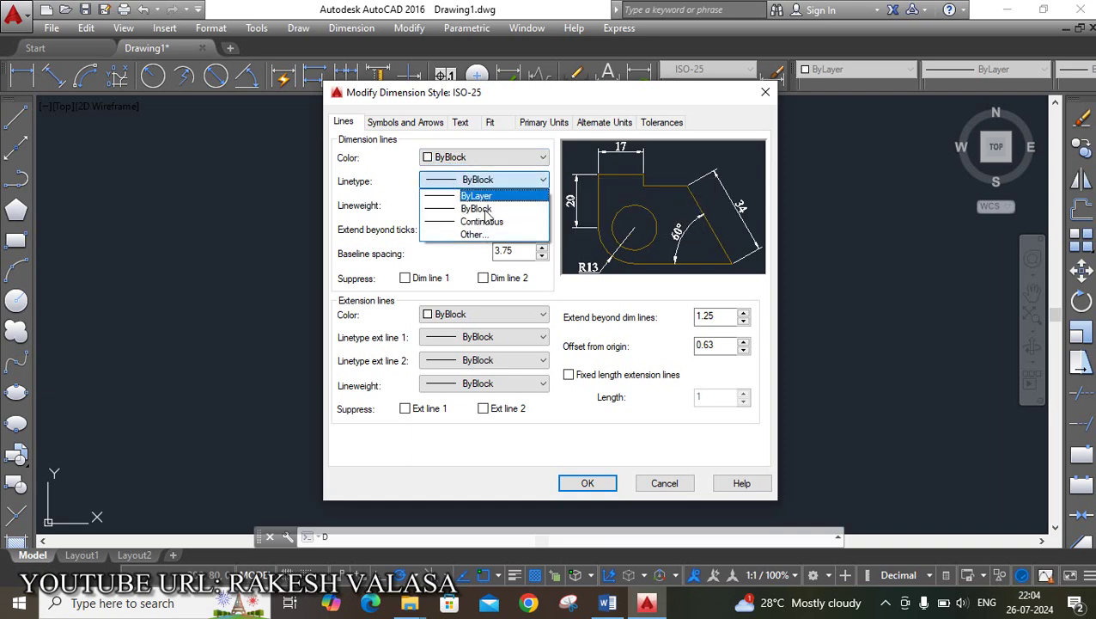
left_click(483, 234)
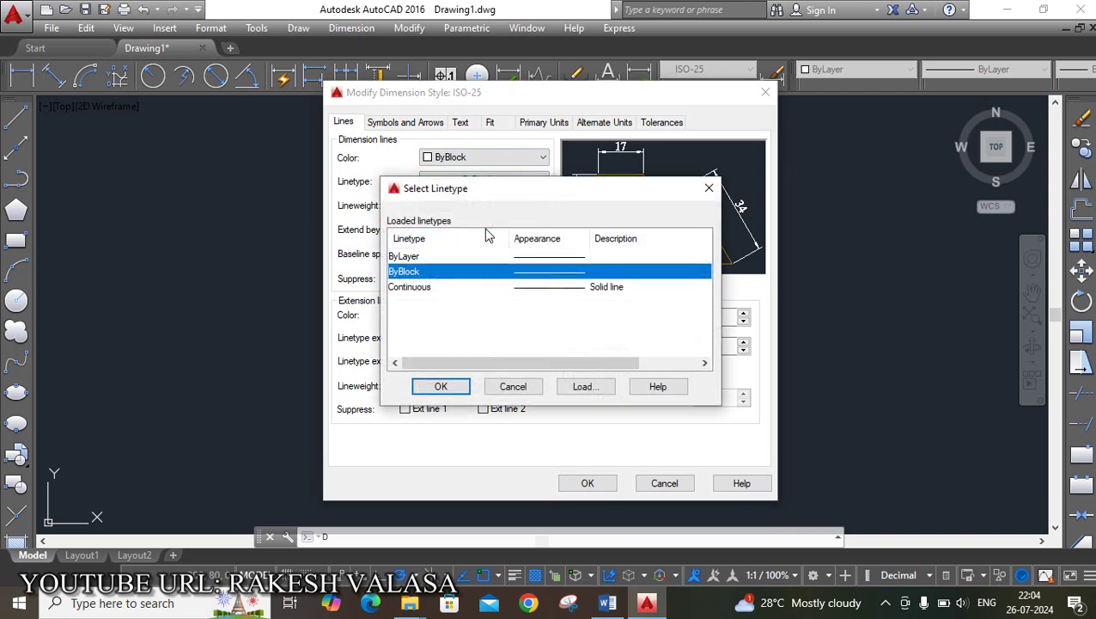
left_click(579, 388)
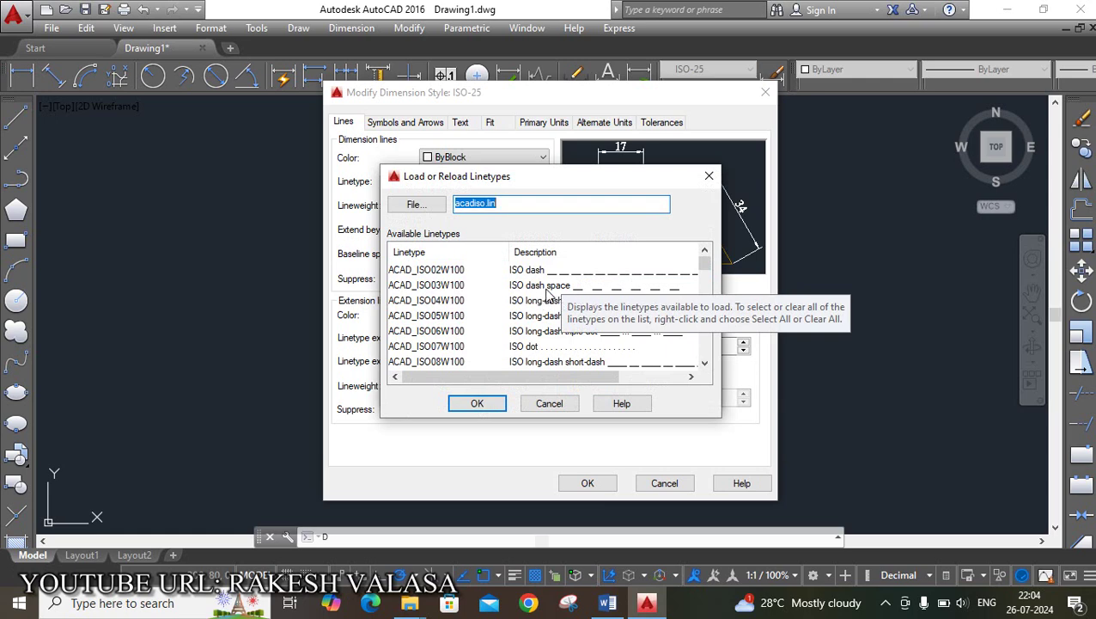
mouse_move(700, 266)
left_mouse_down()
mouse_move(710, 356)
mouse_move(703, 269)
left_mouse_up()
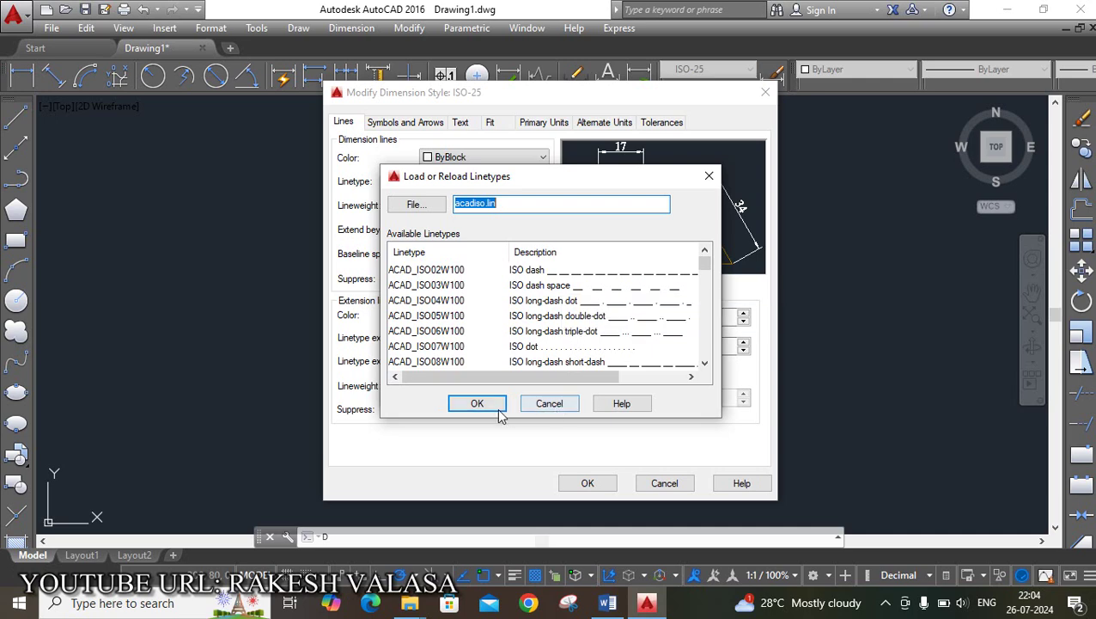
left_click(554, 412)
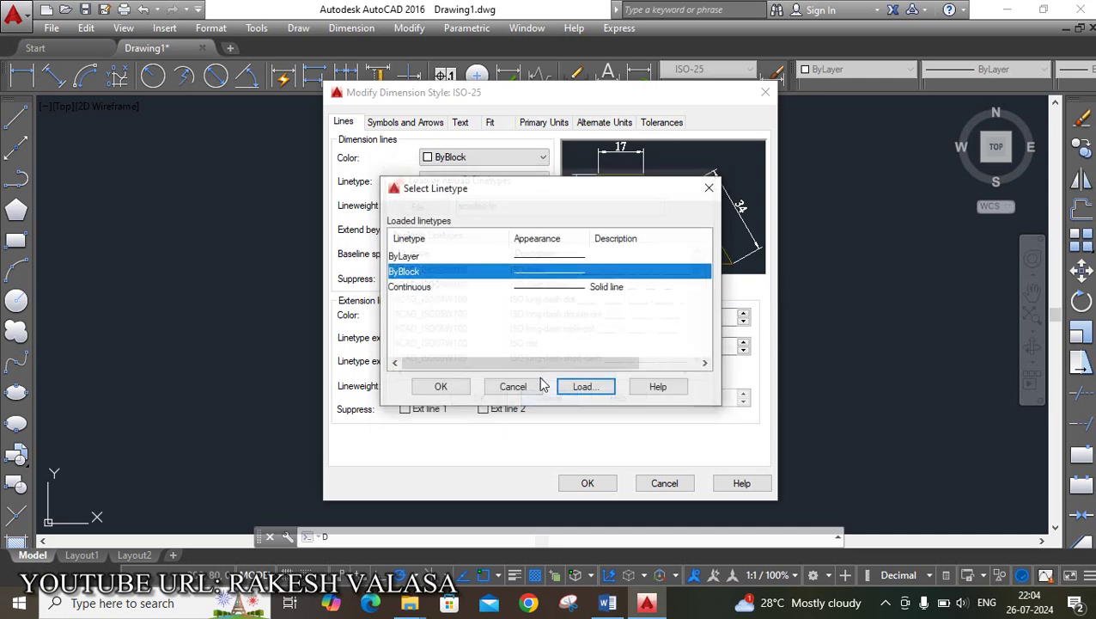
left_click(514, 386)
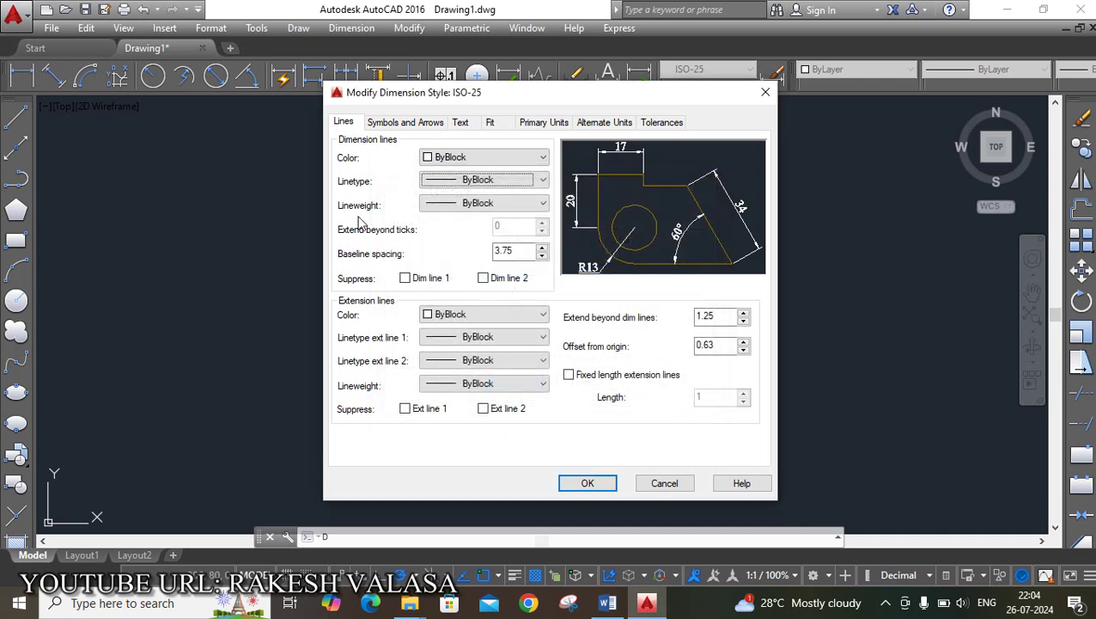
left_click(441, 205)
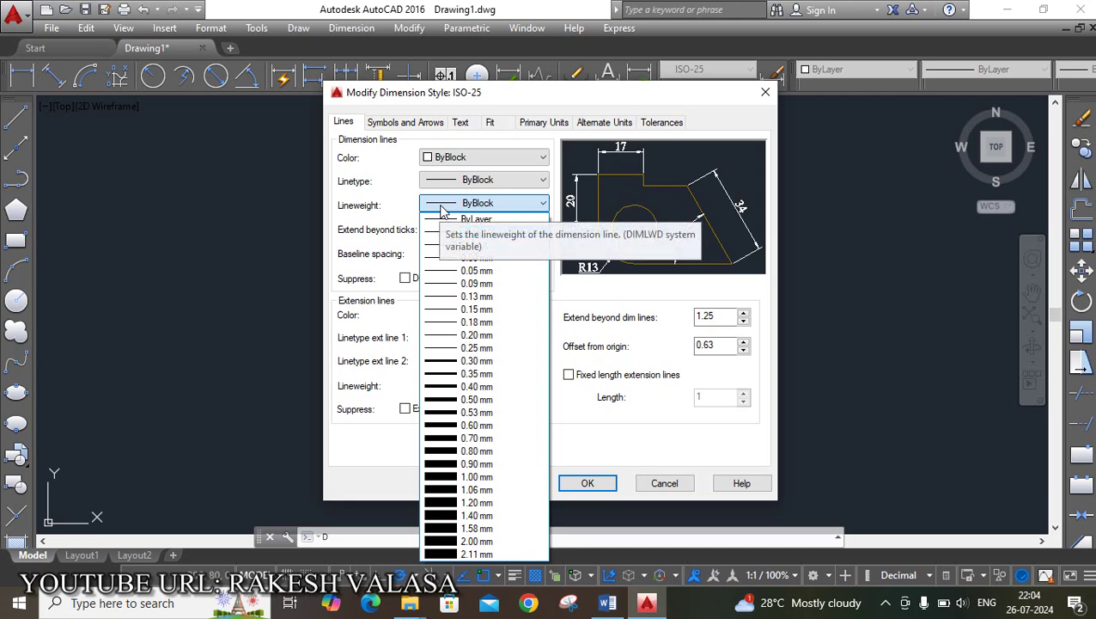
left_click(528, 212)
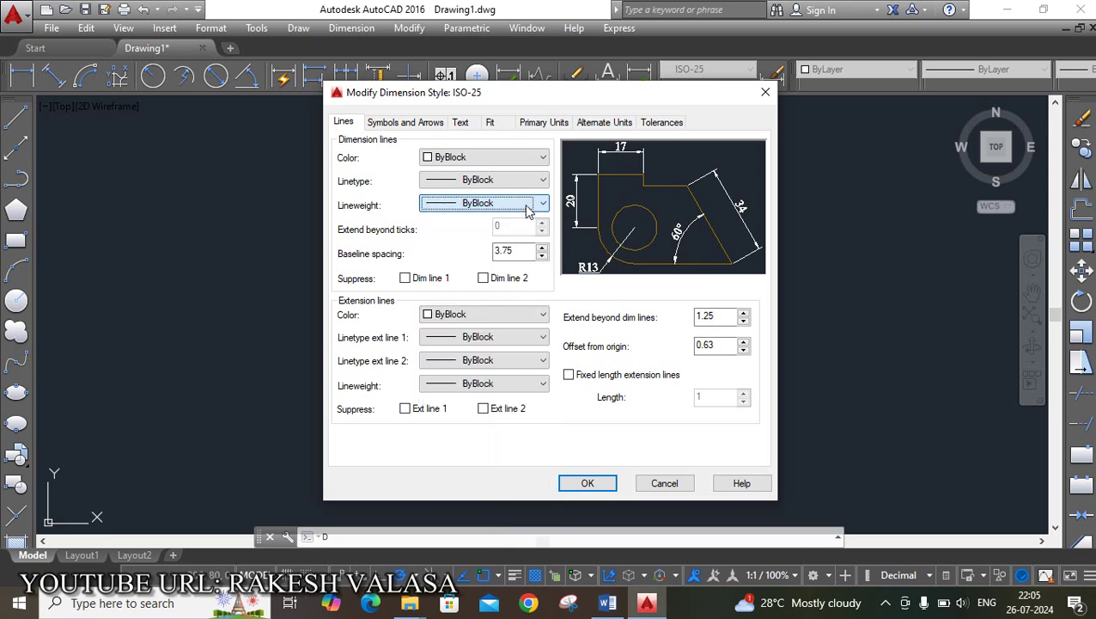
Review the dimension style's first arrowhead choices and its arrow size.
left_click(422, 125)
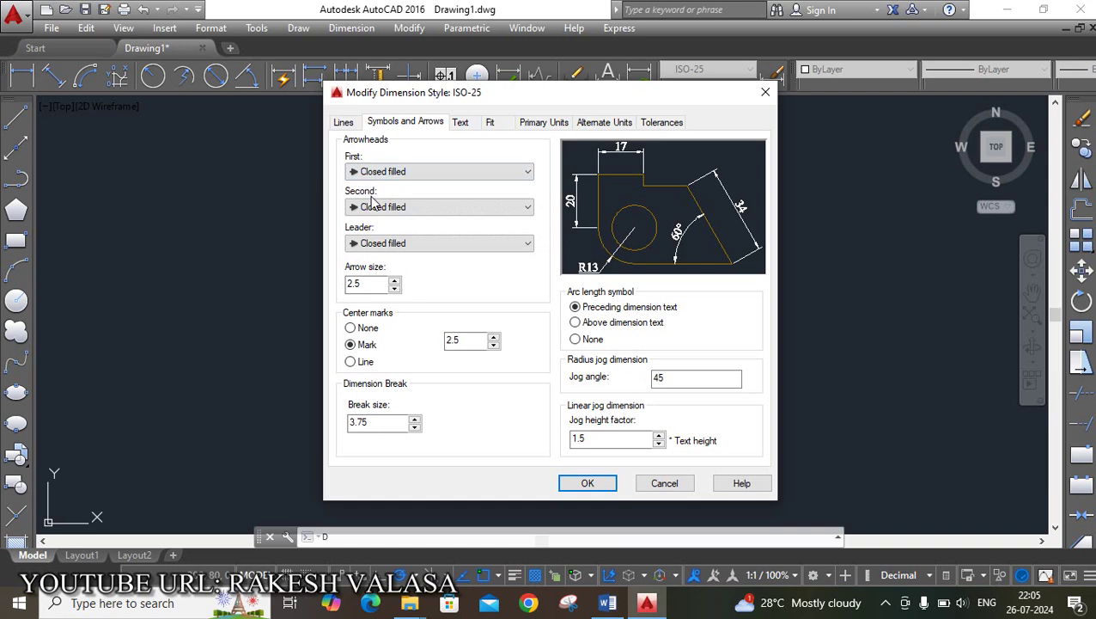
left_click(497, 178)
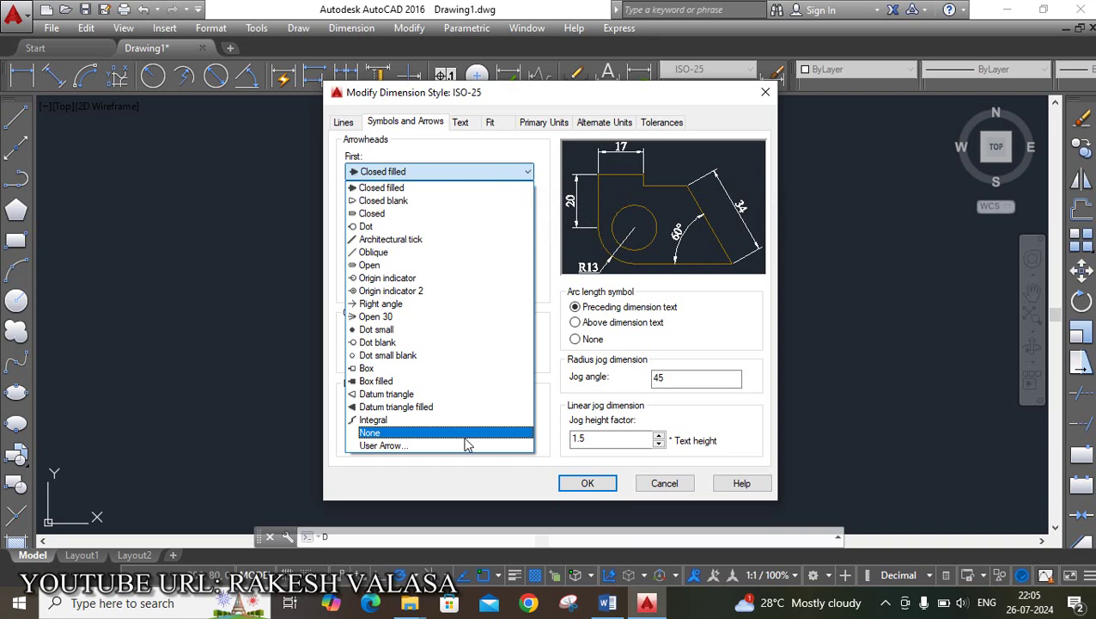
left_click(522, 178)
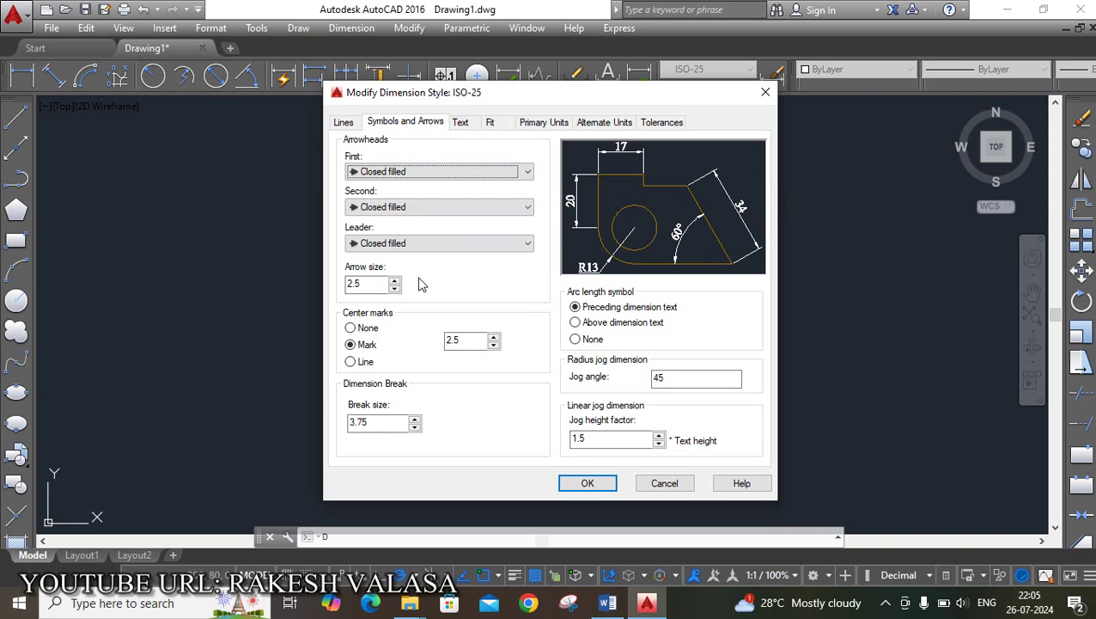
left_click(366, 286)
left_click_drag(366, 286, 341, 288)
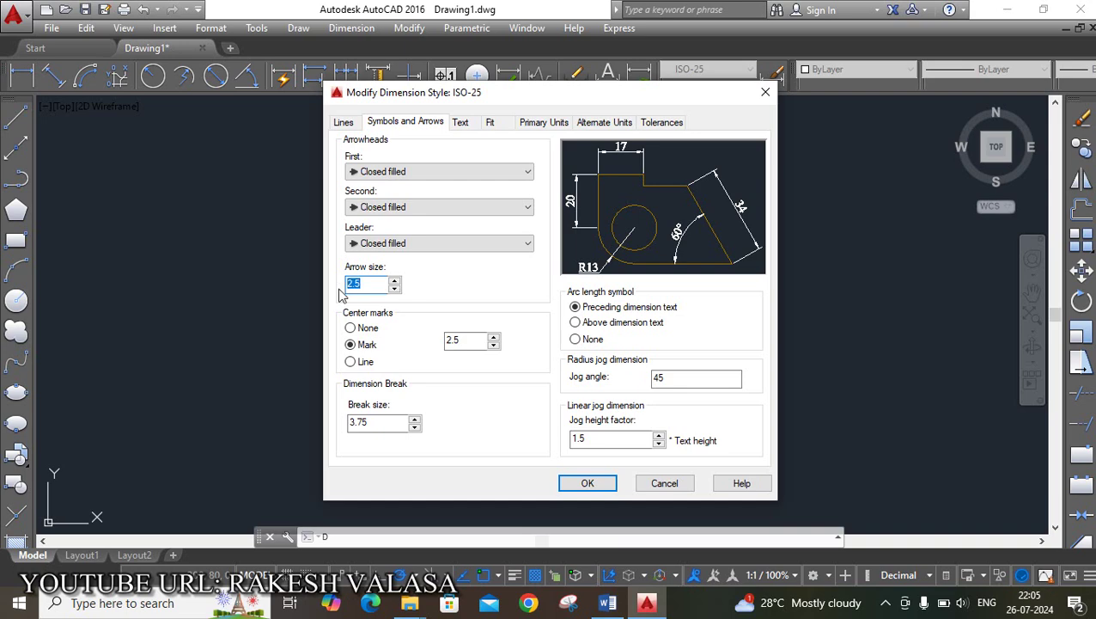
Set the dimension text's Standard style to Times New Roman, keep the Regular font style, and make it current.
left_click(462, 123)
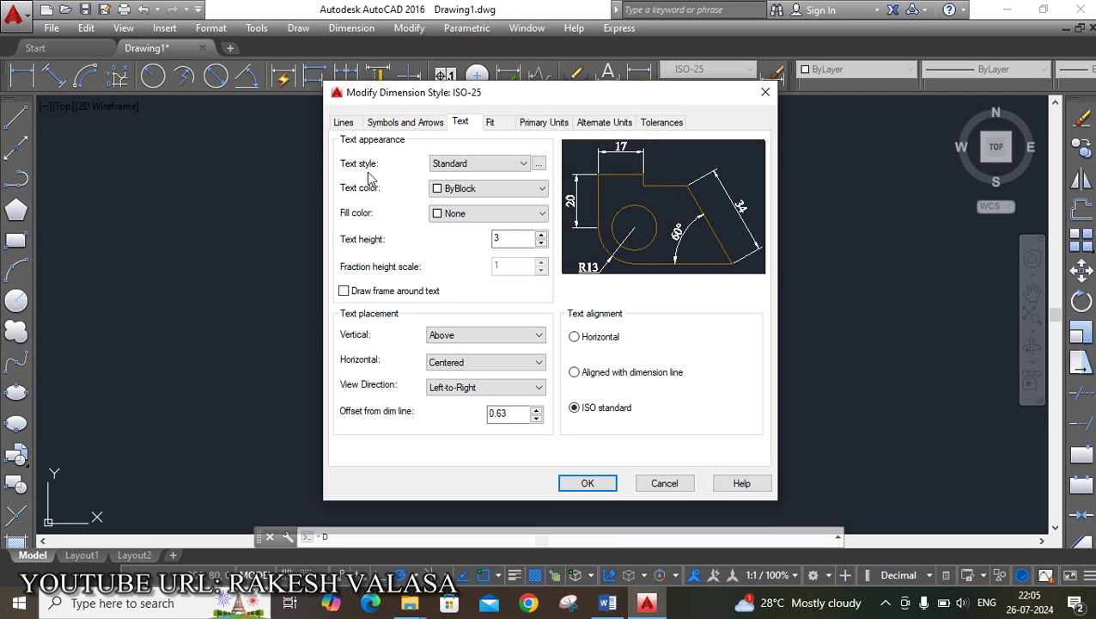
left_click(539, 164)
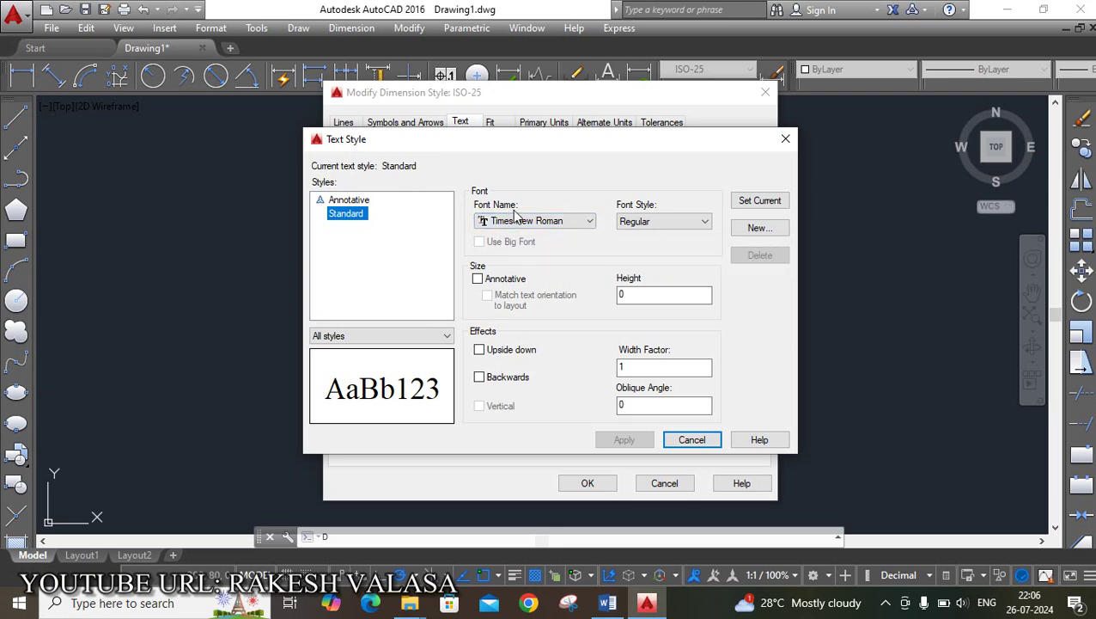
left_click(578, 221)
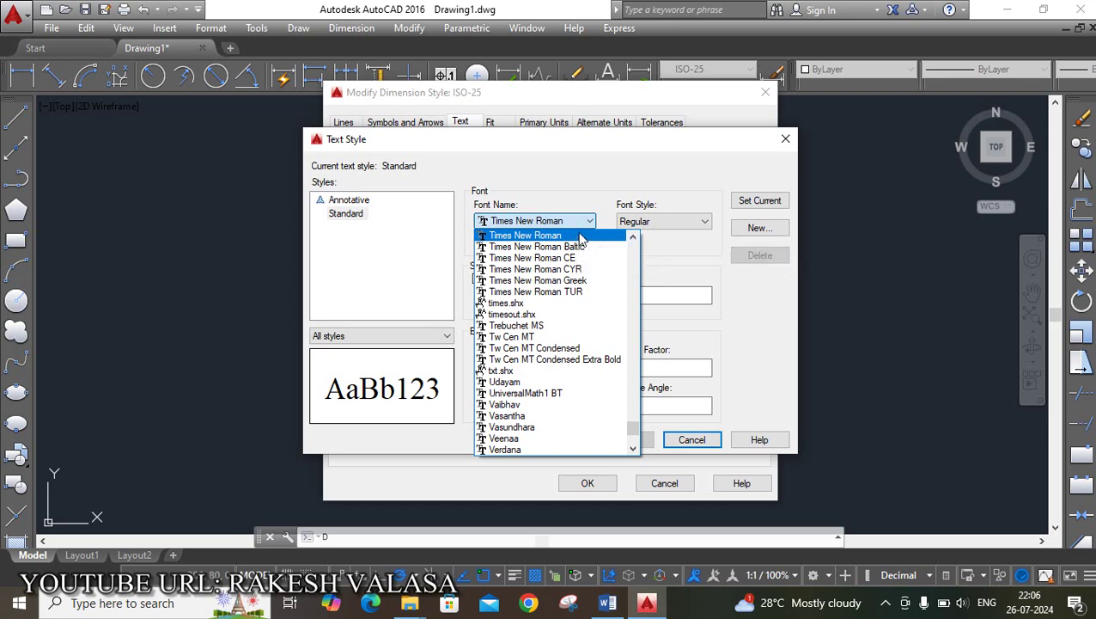
left_click(581, 236)
left_click(681, 222)
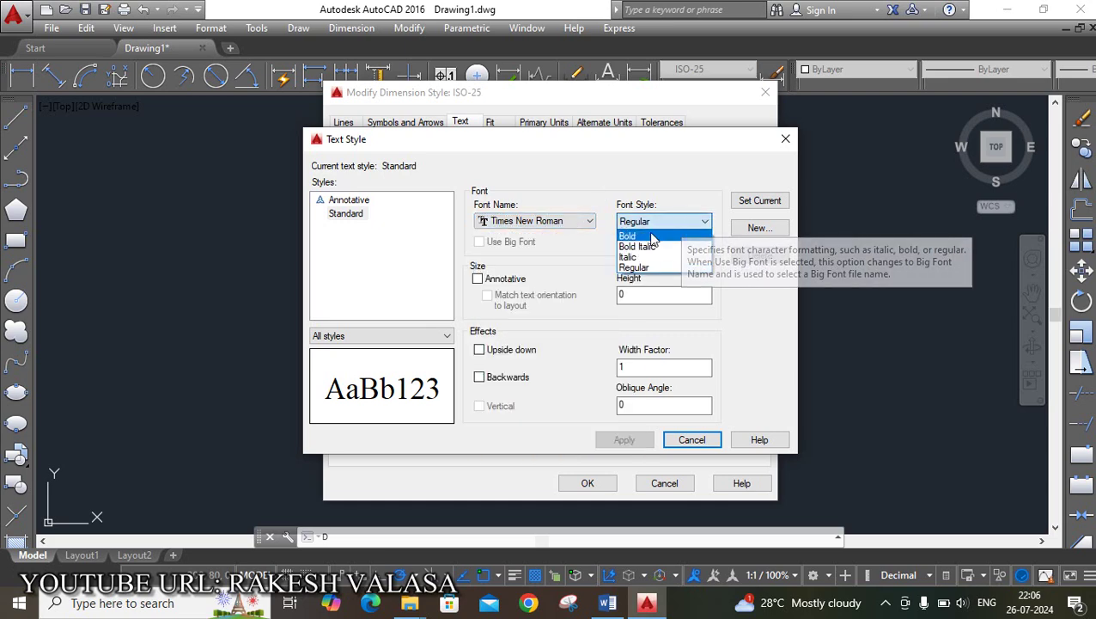
left_click(674, 180)
left_click(758, 202)
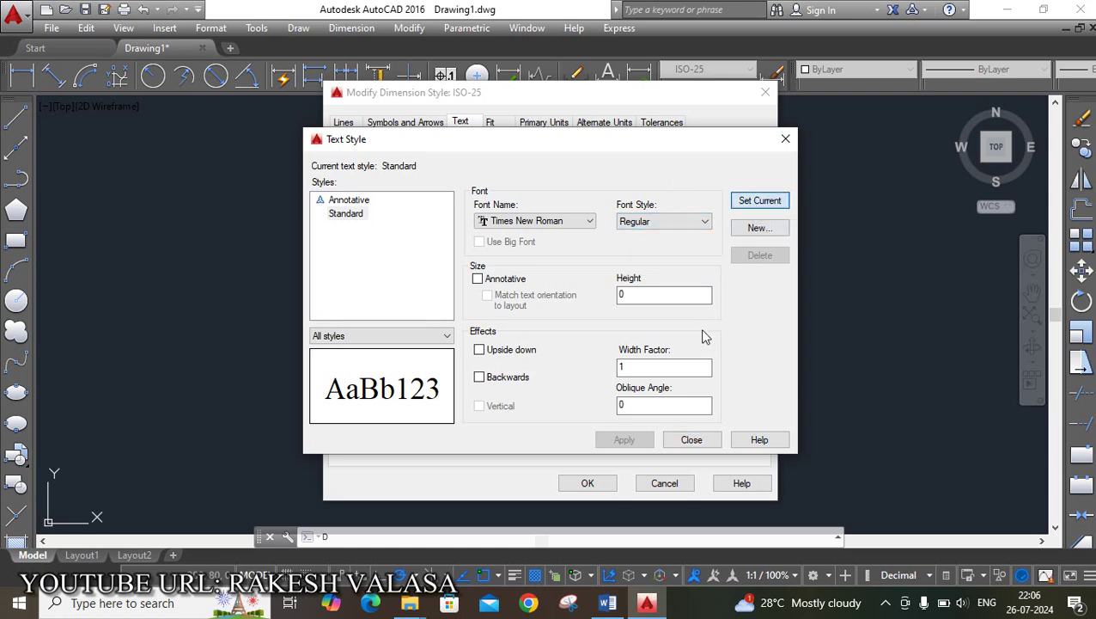
left_click(690, 441)
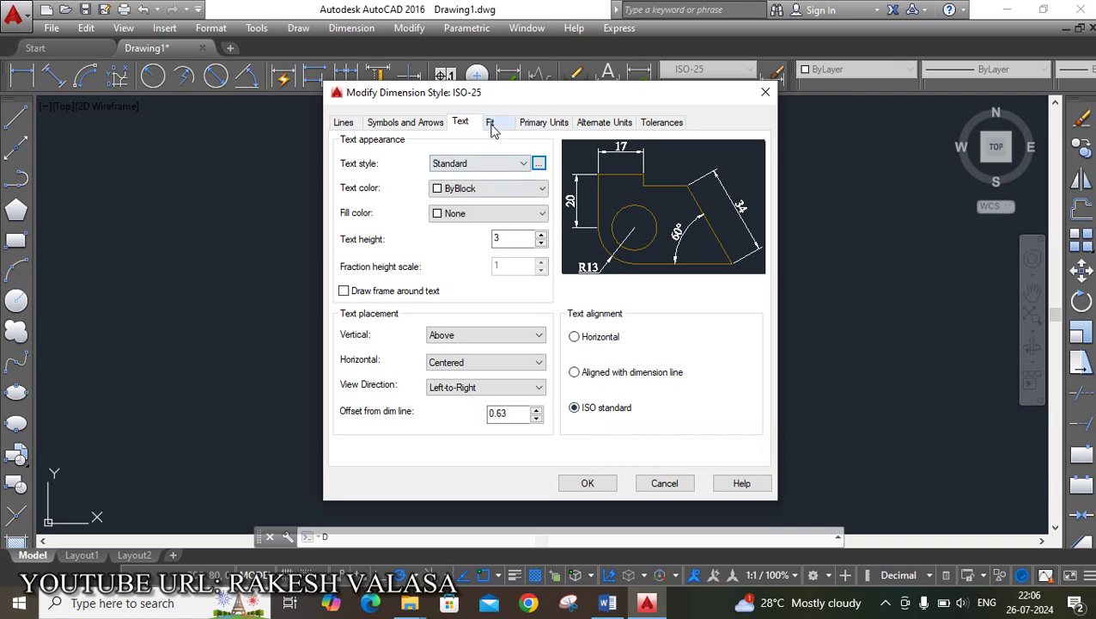
Review the unit format choices for linear dimensions in the style's primary units, keeping Decimal.
left_click(553, 125)
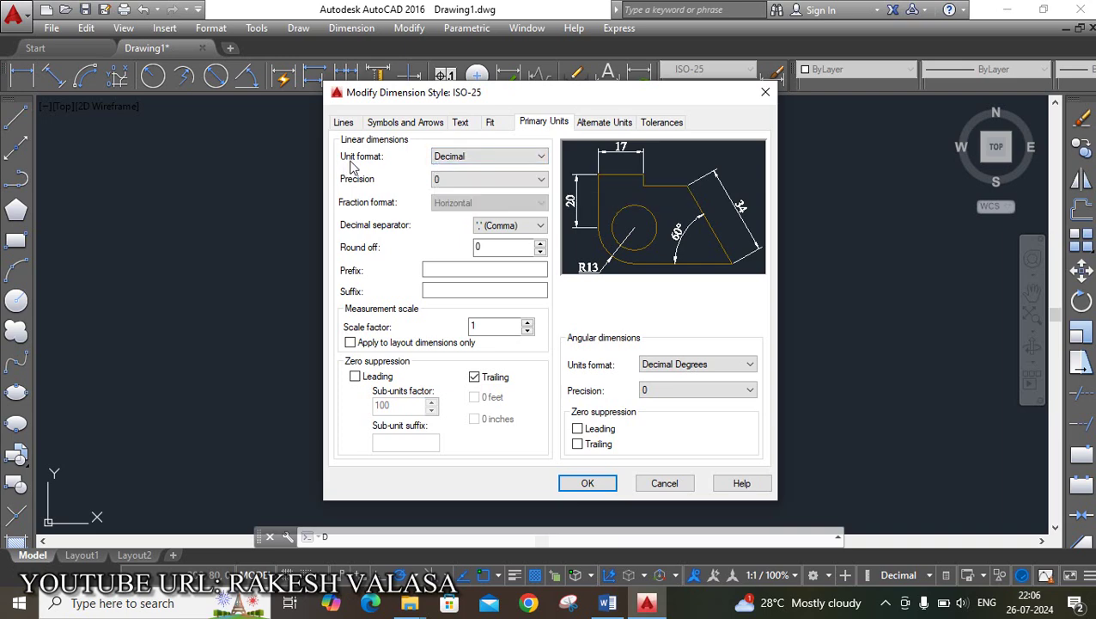
left_click(541, 156)
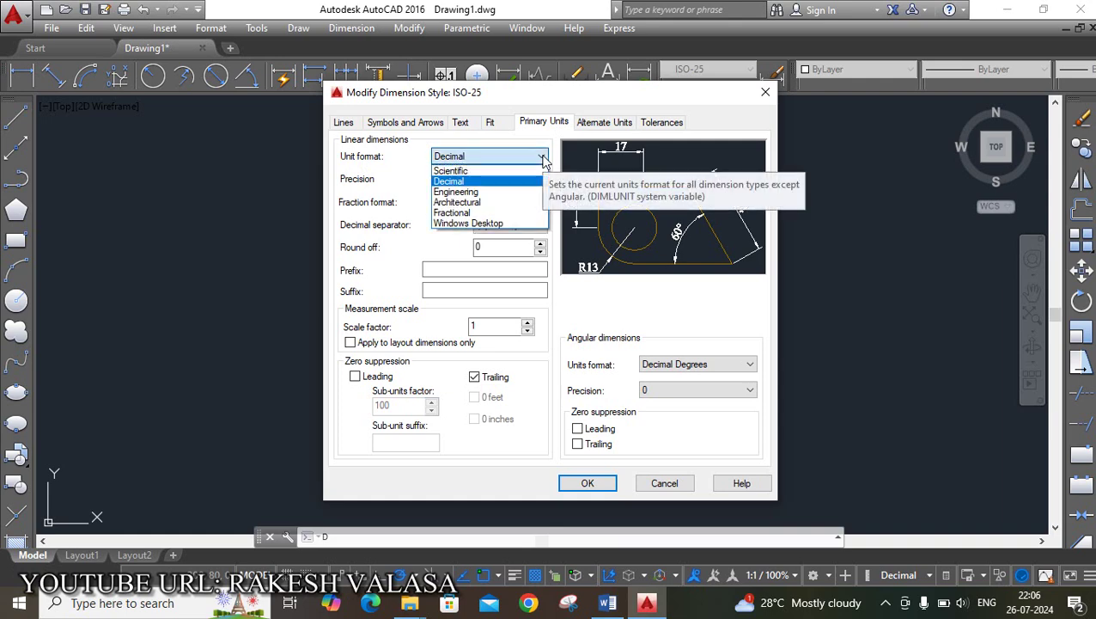
left_click(542, 158)
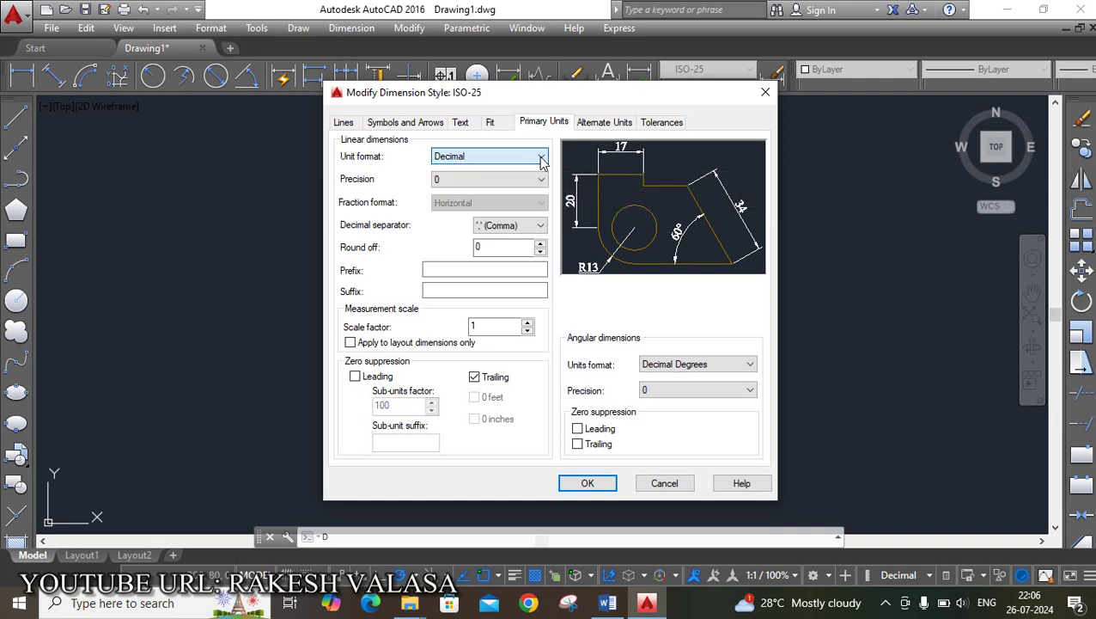
Try a linear dimension precision of 0.00 and restore the precision to 0.
left_click(513, 180)
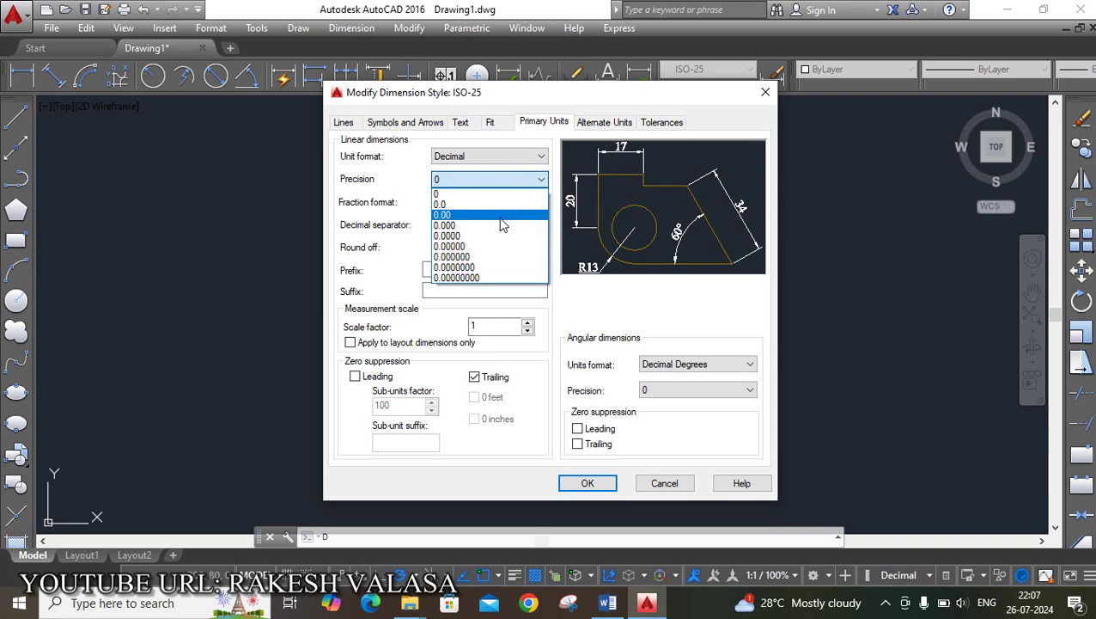
left_click(502, 215)
left_click(507, 182)
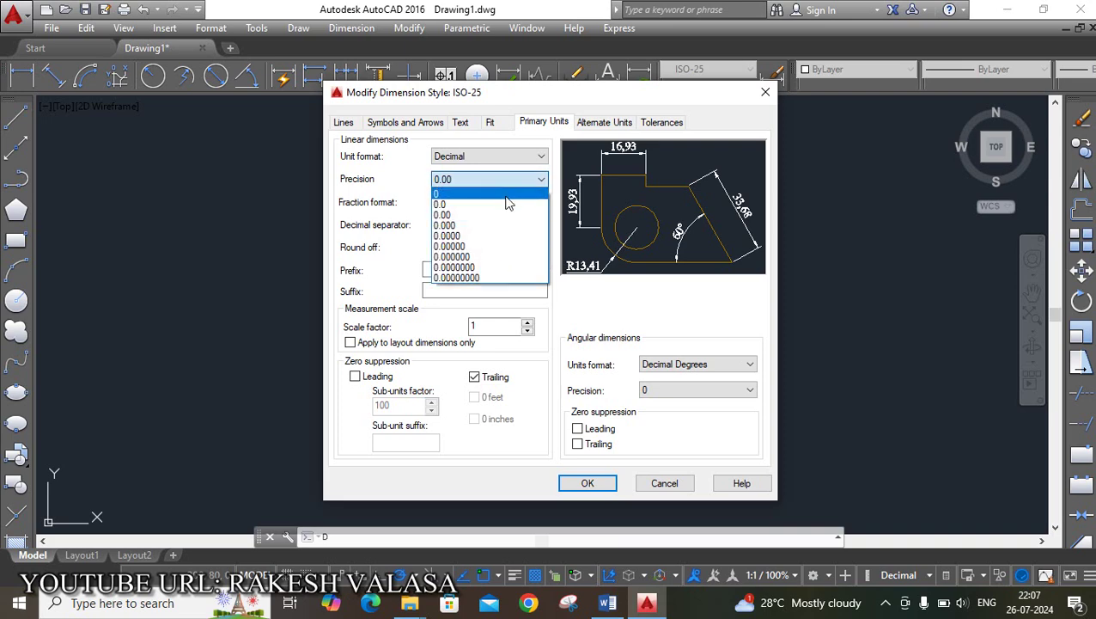
left_click(507, 196)
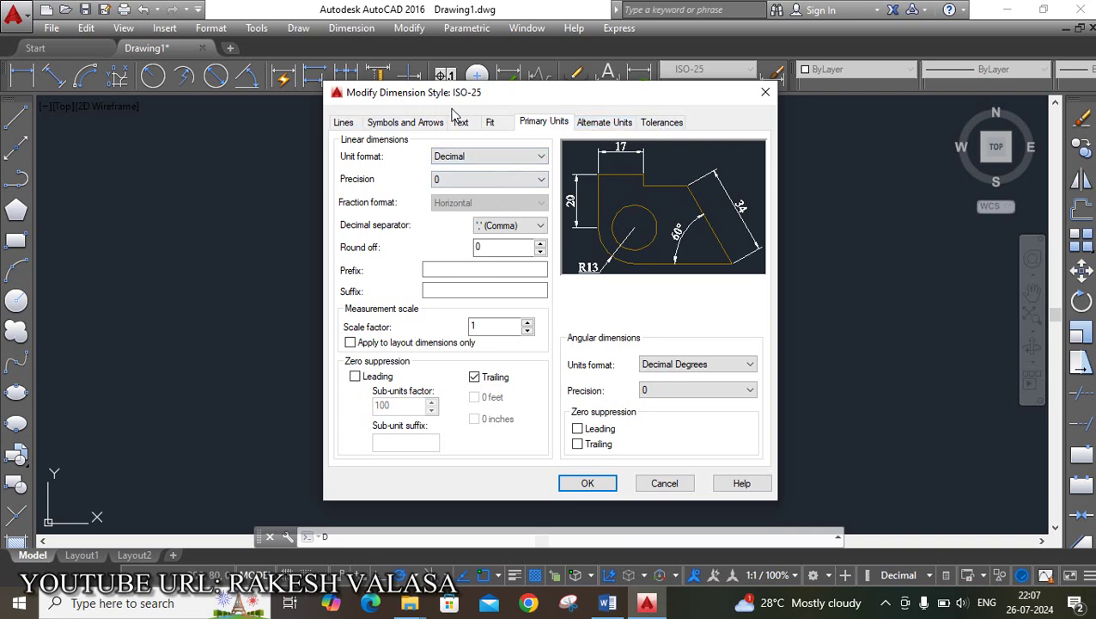
Accept the dimension style changes, make ISO-25 the current style, and close the Dimension Style Manager.
left_click(589, 484)
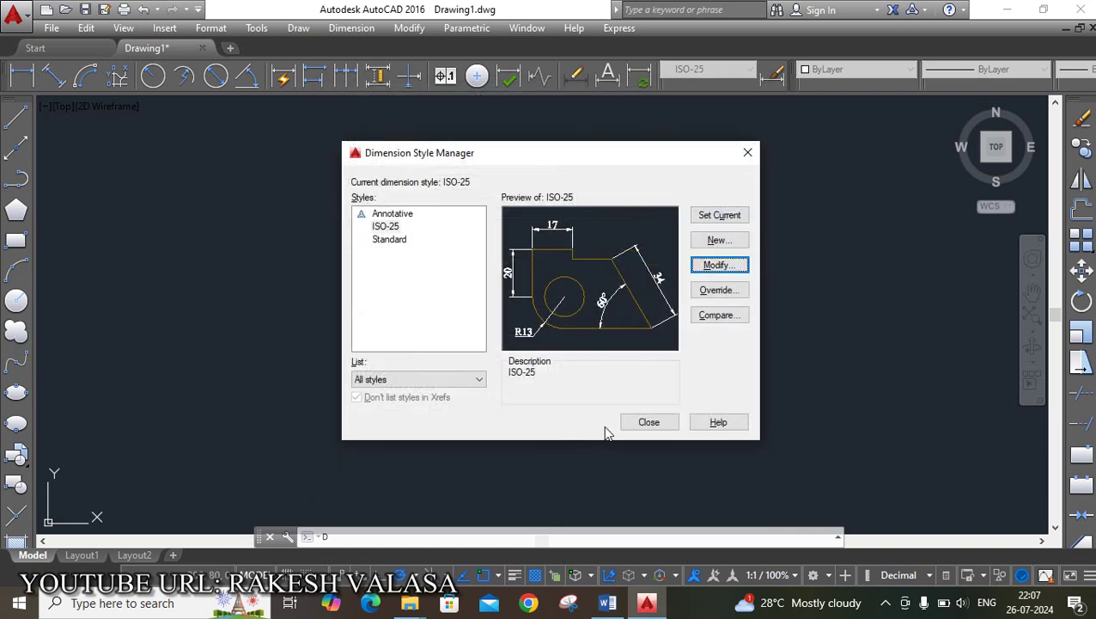
left_click(727, 217)
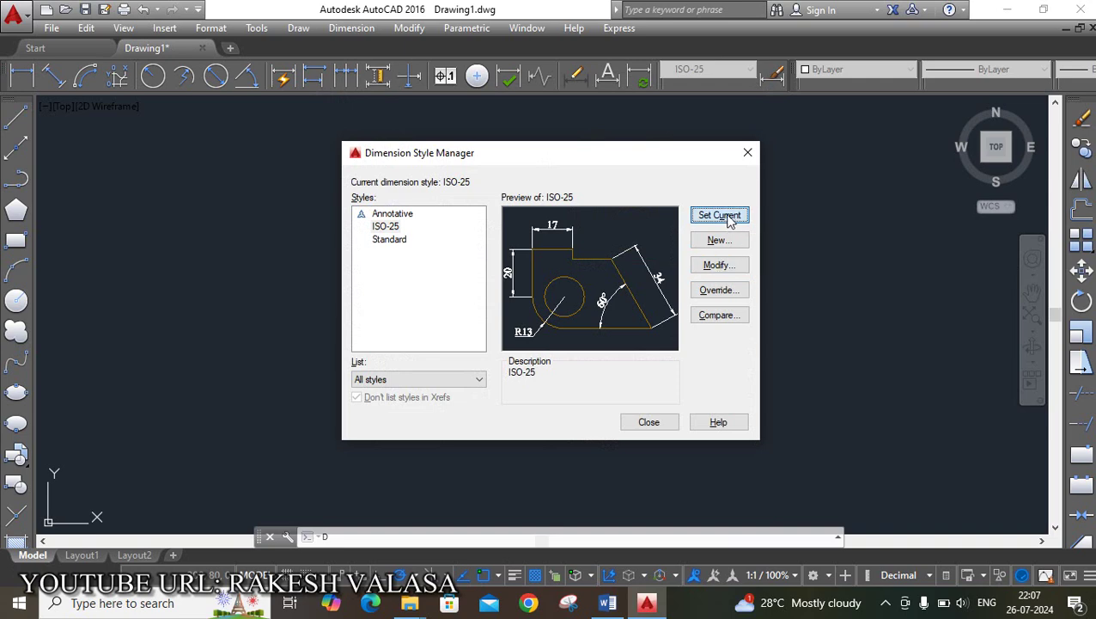
left_click(653, 419)
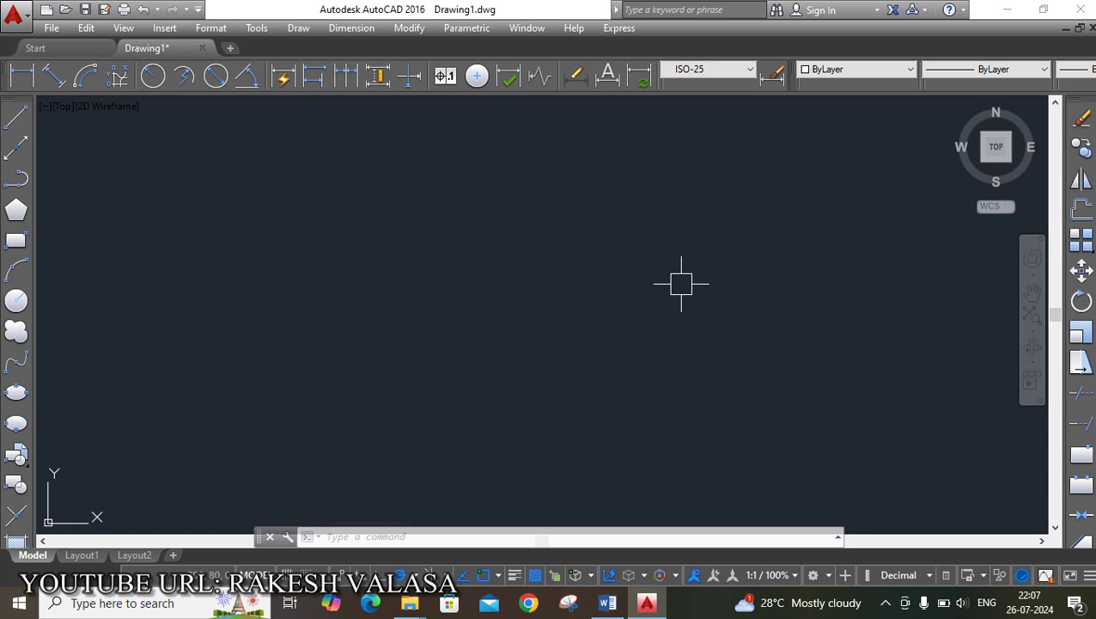
Open the drafting settings, clear all 2D object snap modes, and select all of them again.
type("se")
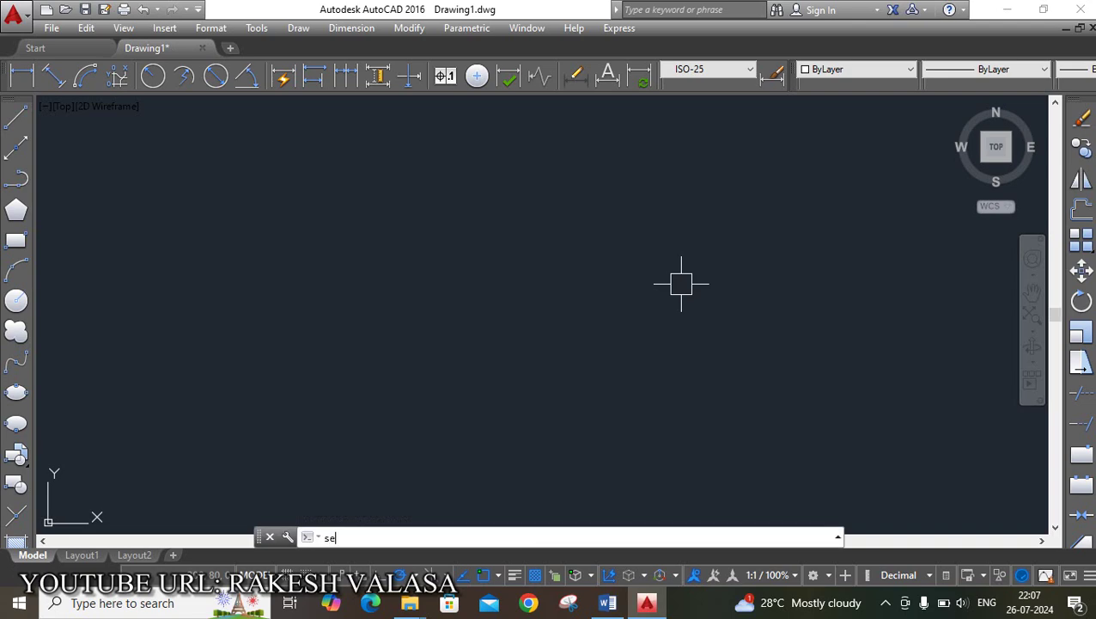
key("Return")
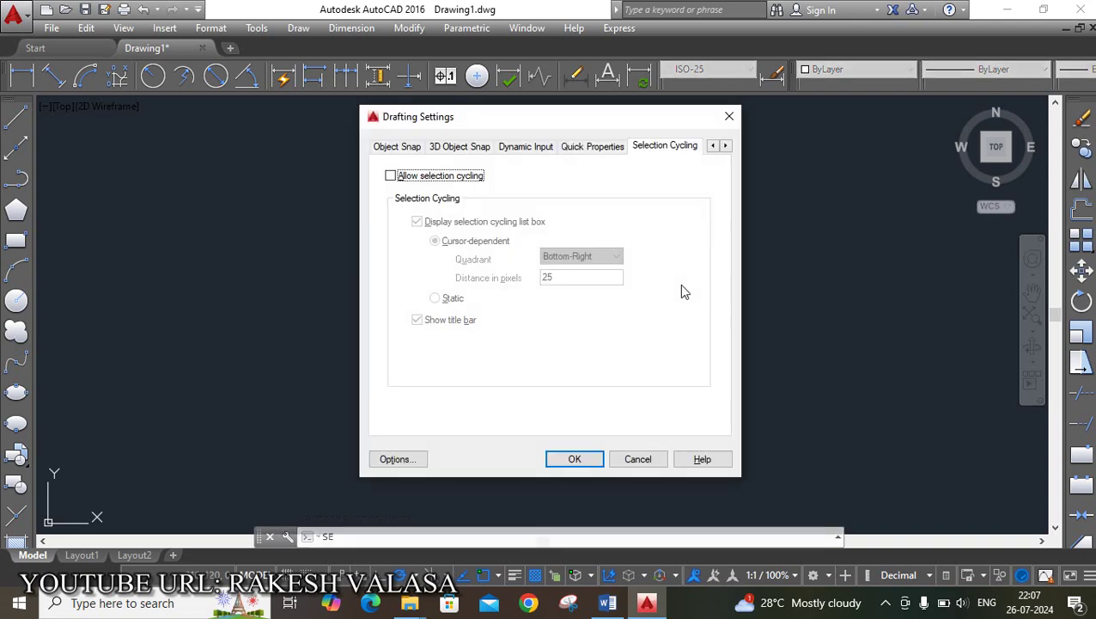
left_click(391, 149)
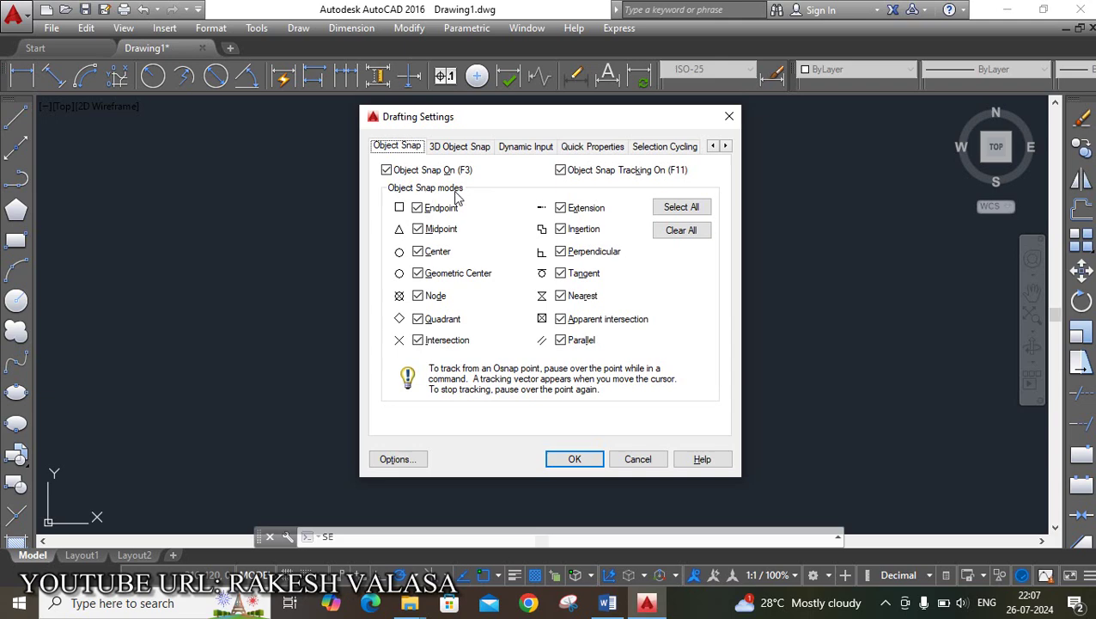
left_click(676, 234)
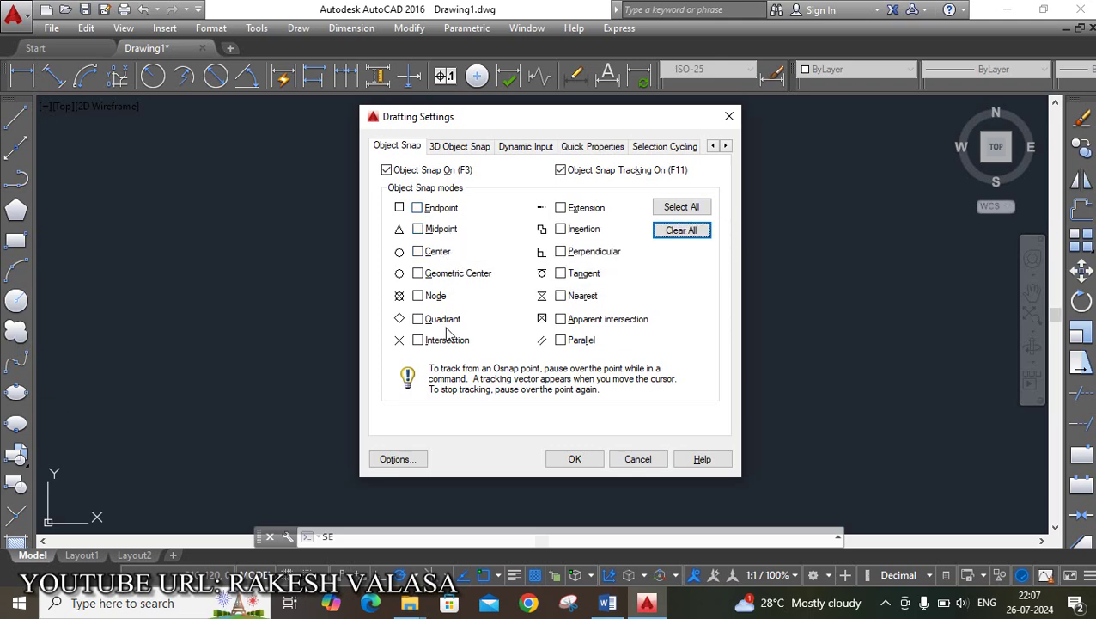
left_click(672, 209)
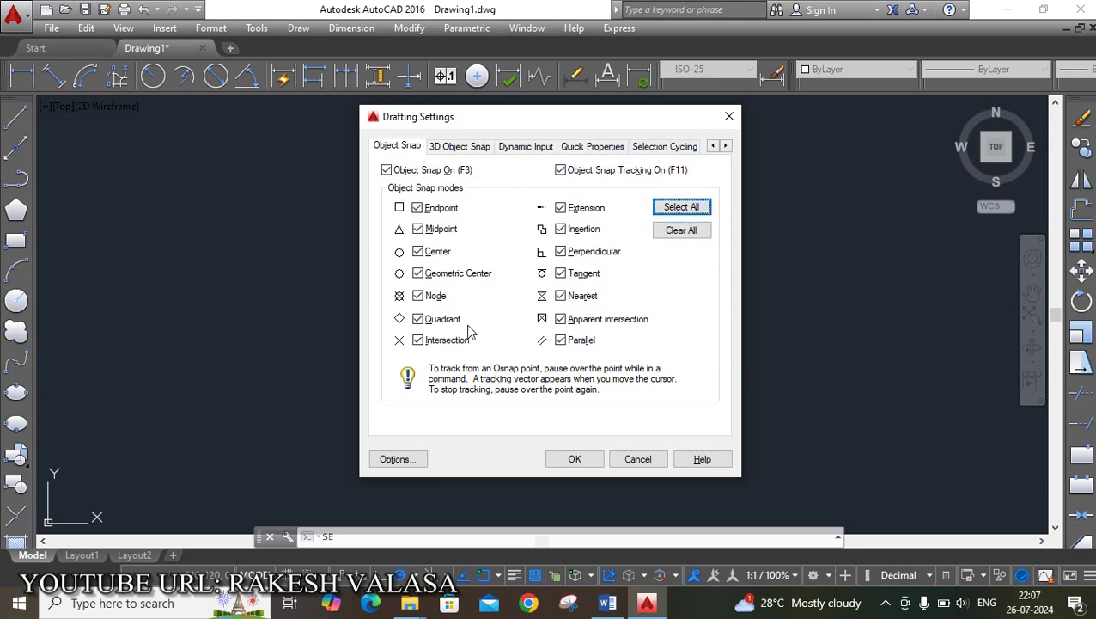
From the drafting settings, open the program options and slightly increase the selection pickbox size.
left_click(458, 151)
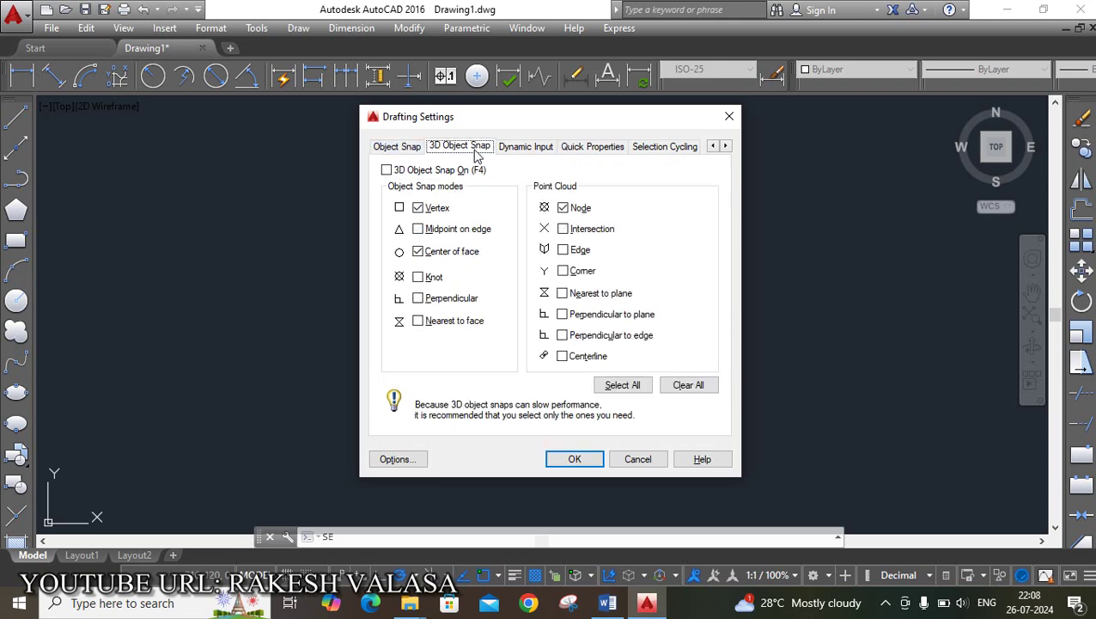
left_click(414, 458)
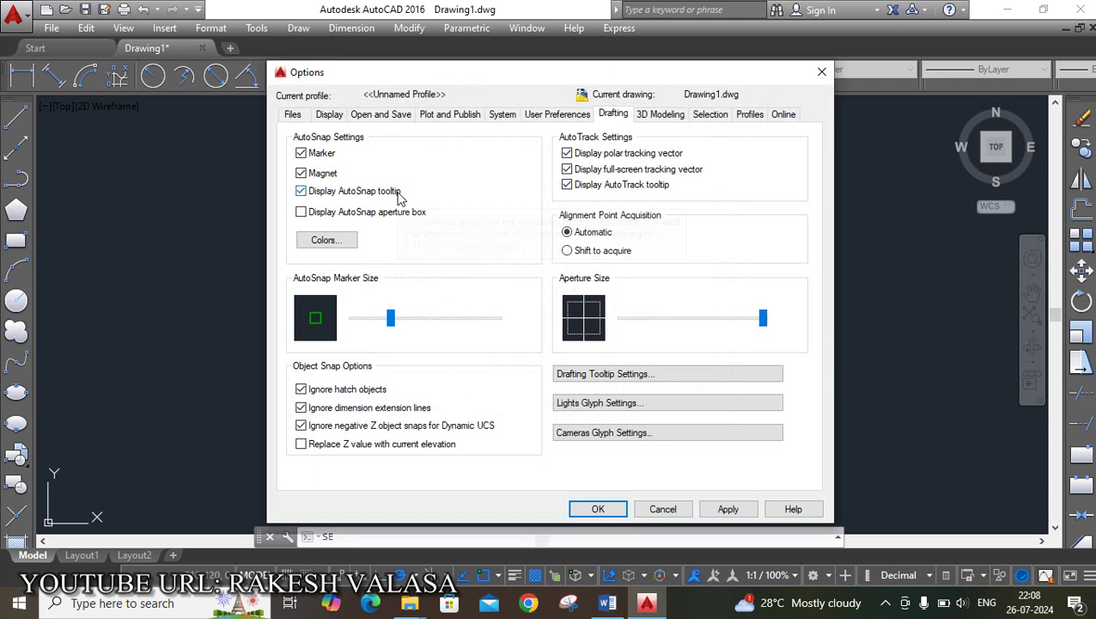
left_click(329, 114)
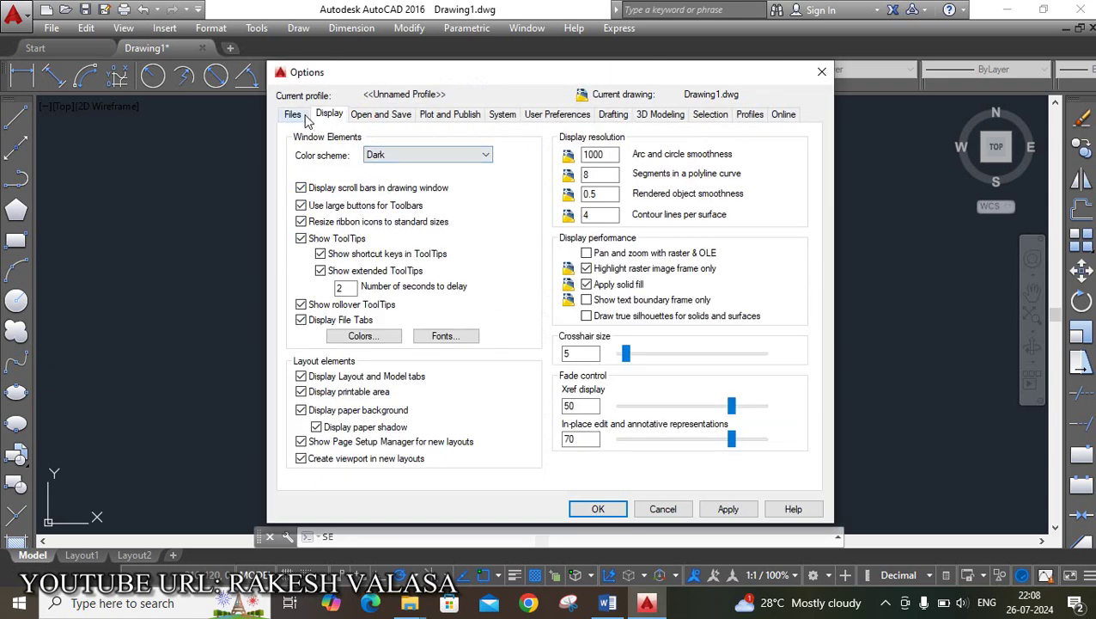
left_click(725, 121)
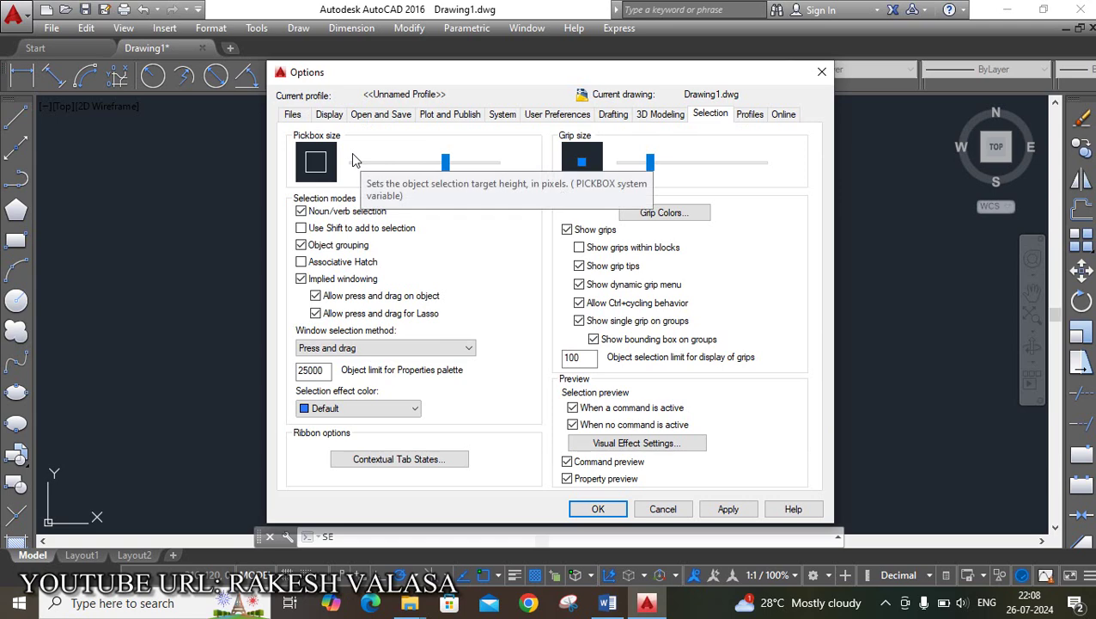
mouse_move(447, 174)
left_mouse_down()
mouse_move(414, 175)
mouse_move(455, 183)
left_mouse_up()
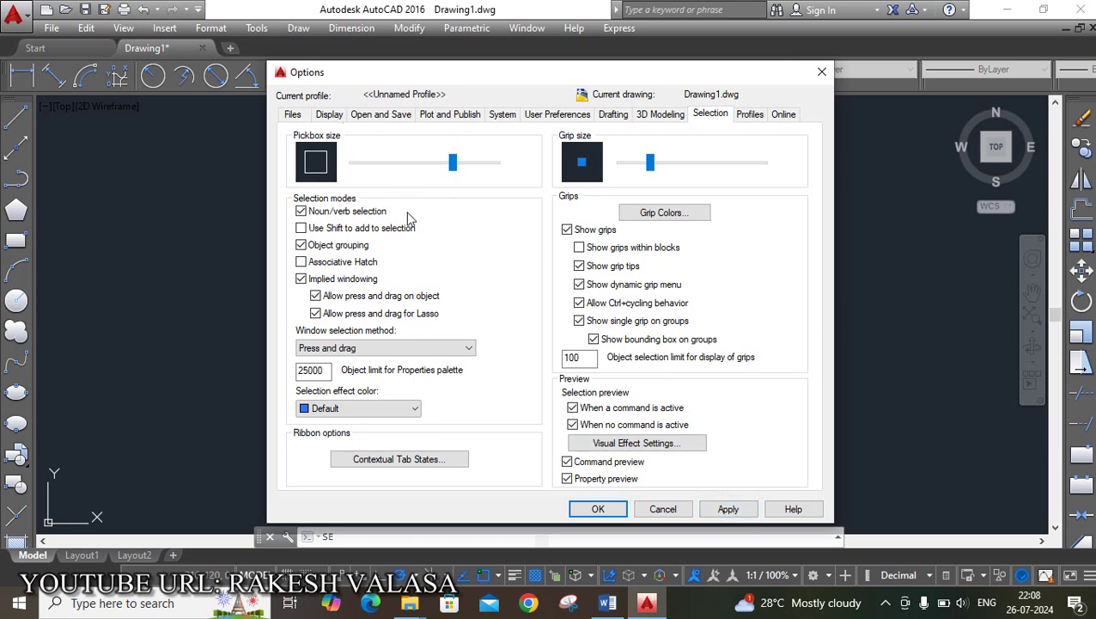
Review the color choices for the 2D model space's uniform background without changing them, and accept the options and drafting settings.
left_click(330, 117)
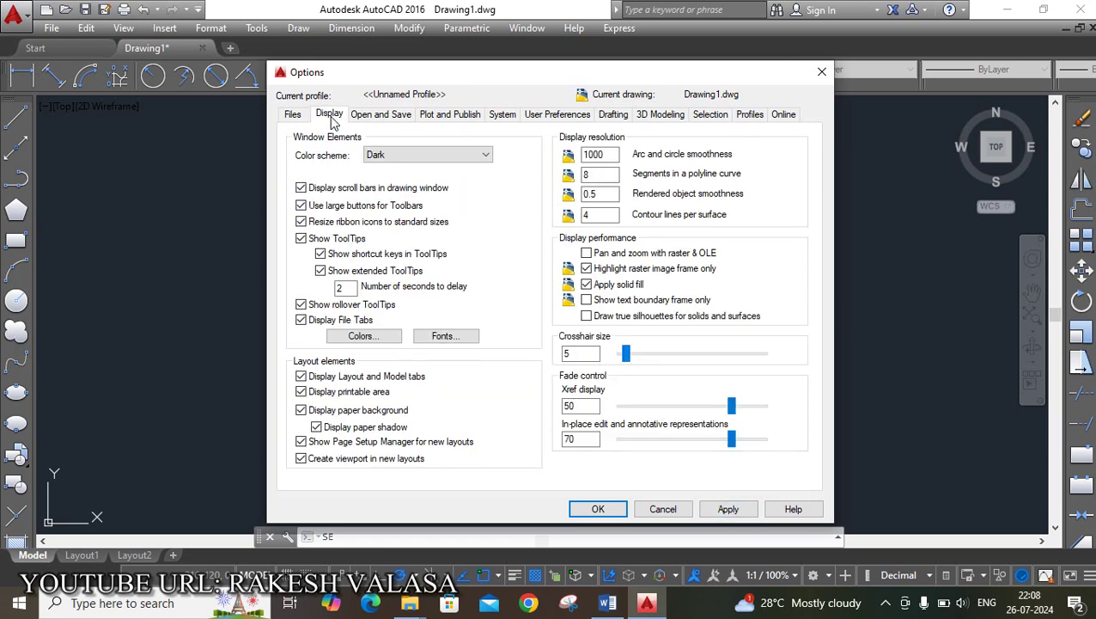
left_click(363, 336)
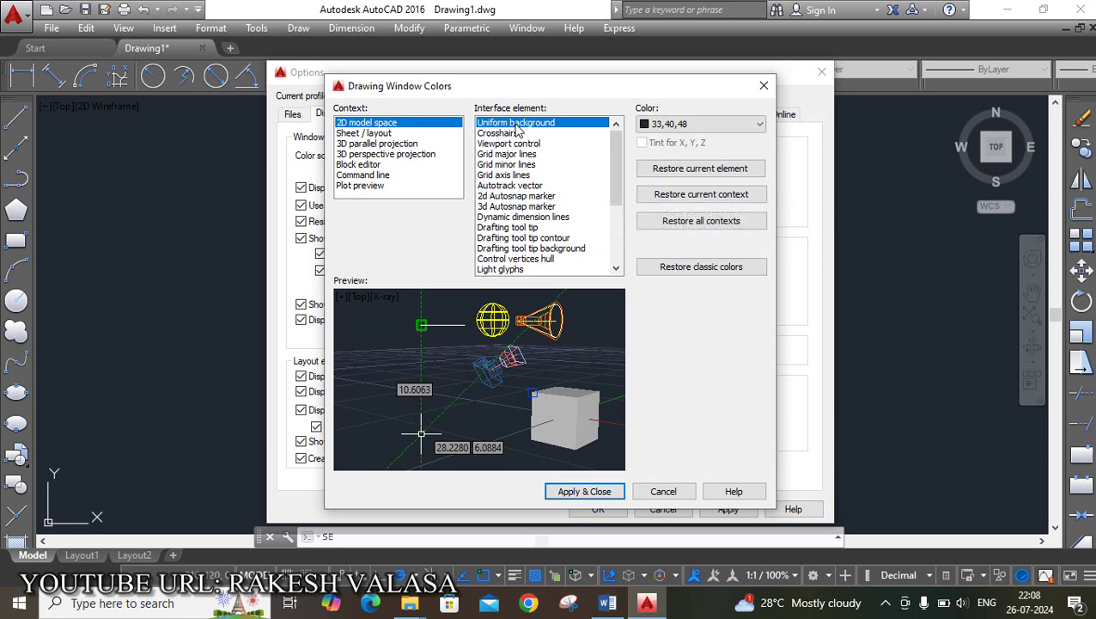
left_click(710, 128)
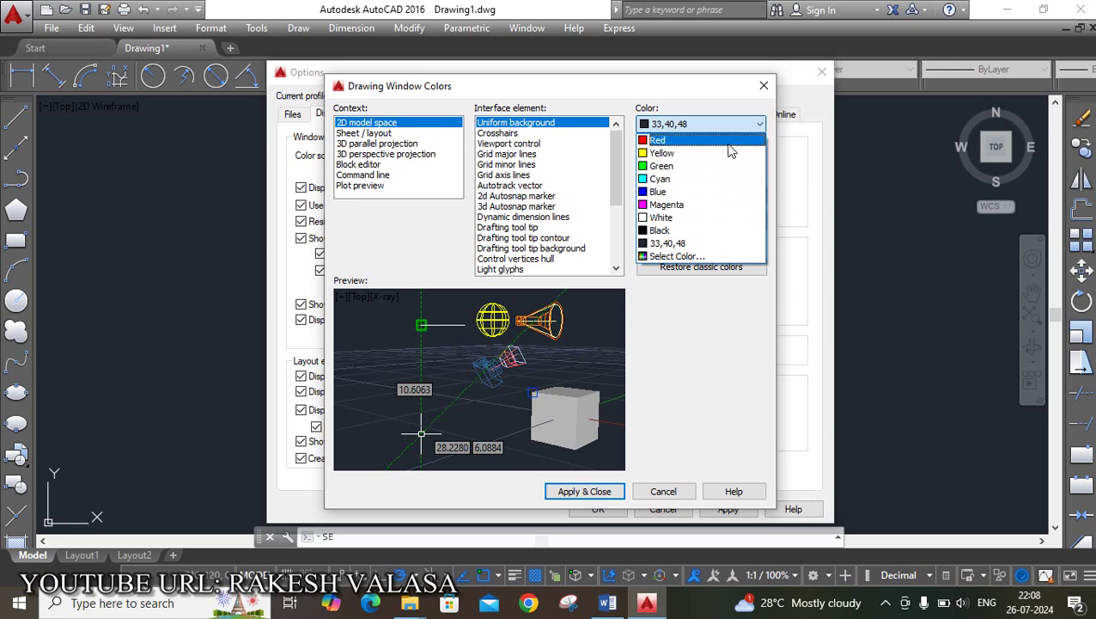
left_click(744, 125)
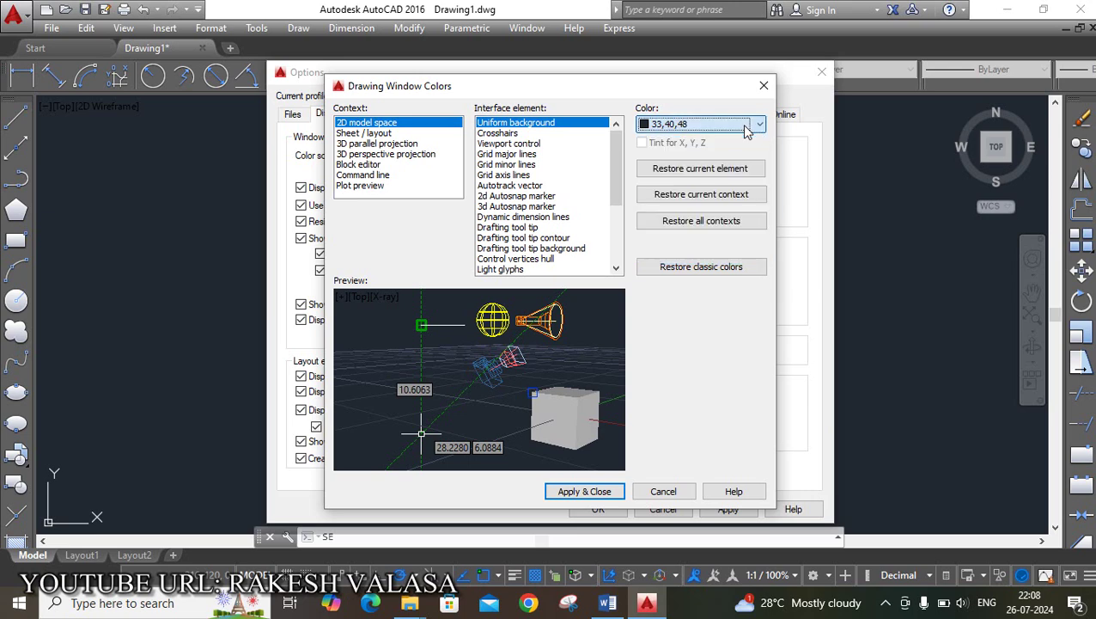
left_click(660, 493)
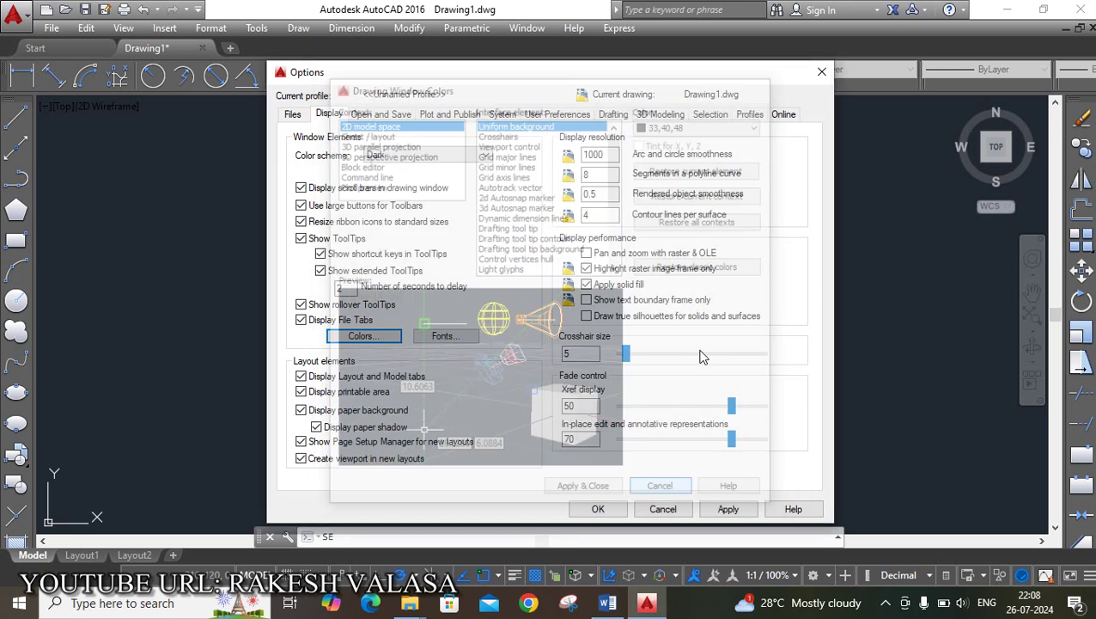
left_click(598, 509)
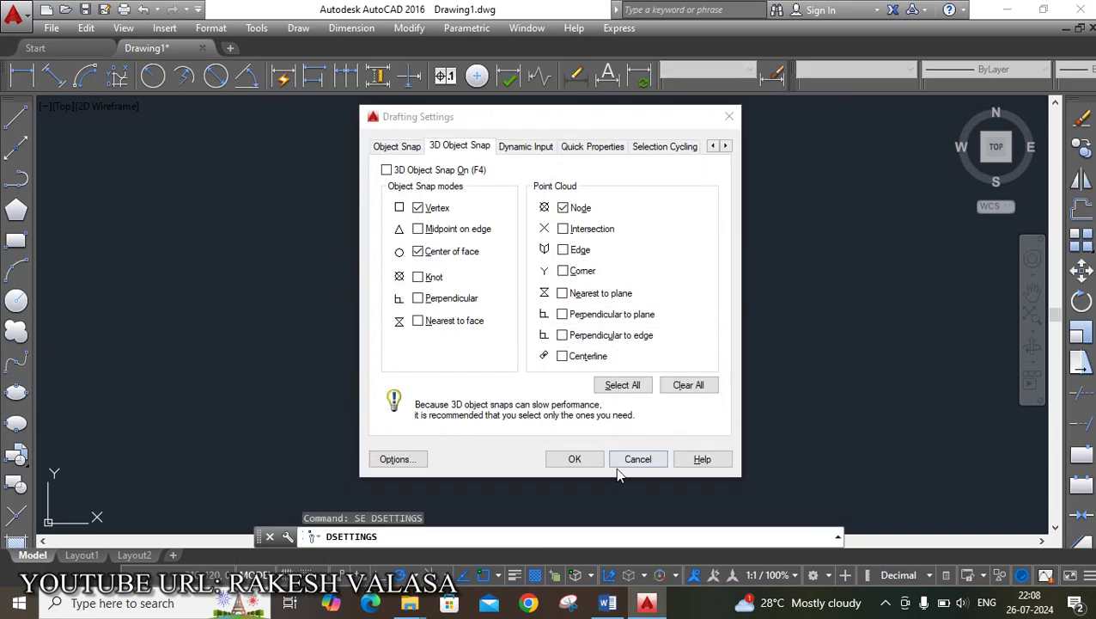
left_click(576, 458)
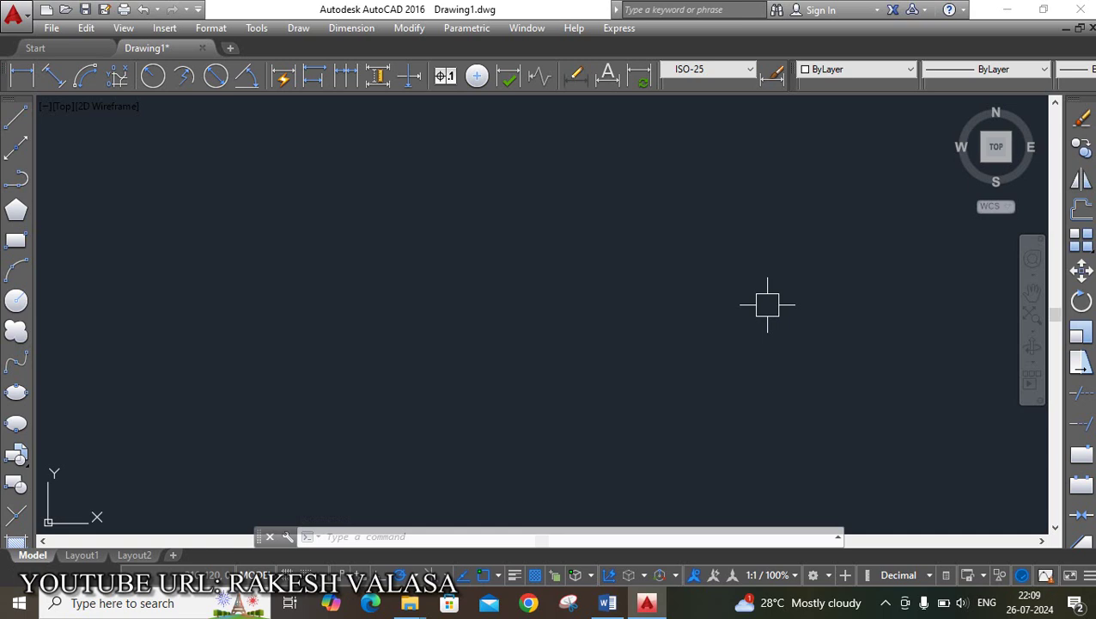
Set the model space limits with the lower left corner at 0,0 and the upper right corner at 297,210.
type("LIM")
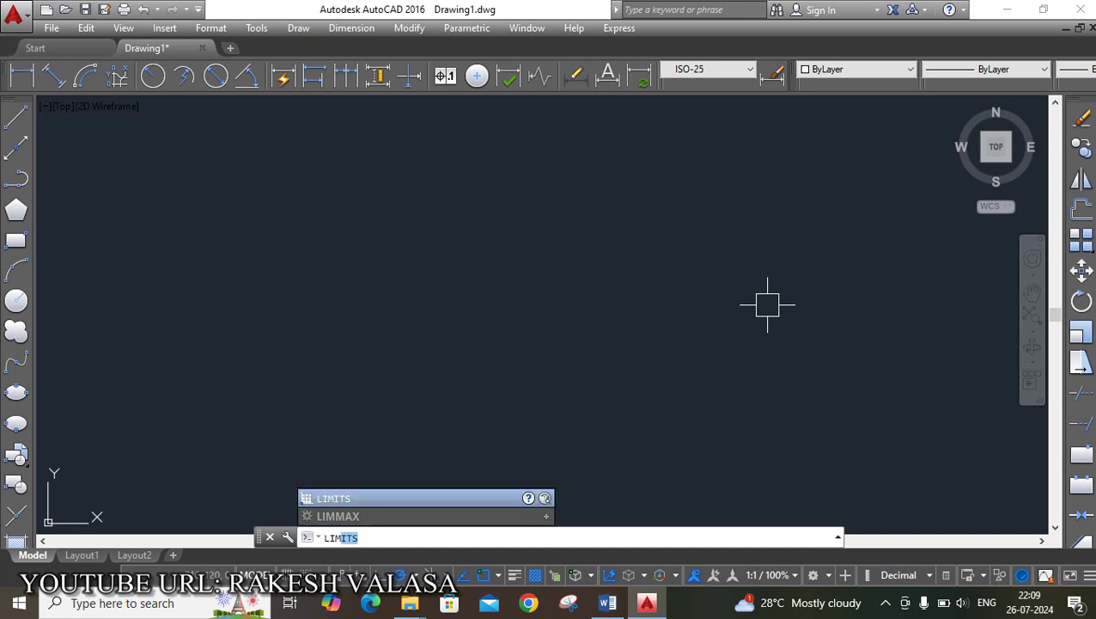
type("ITS")
key("Return")
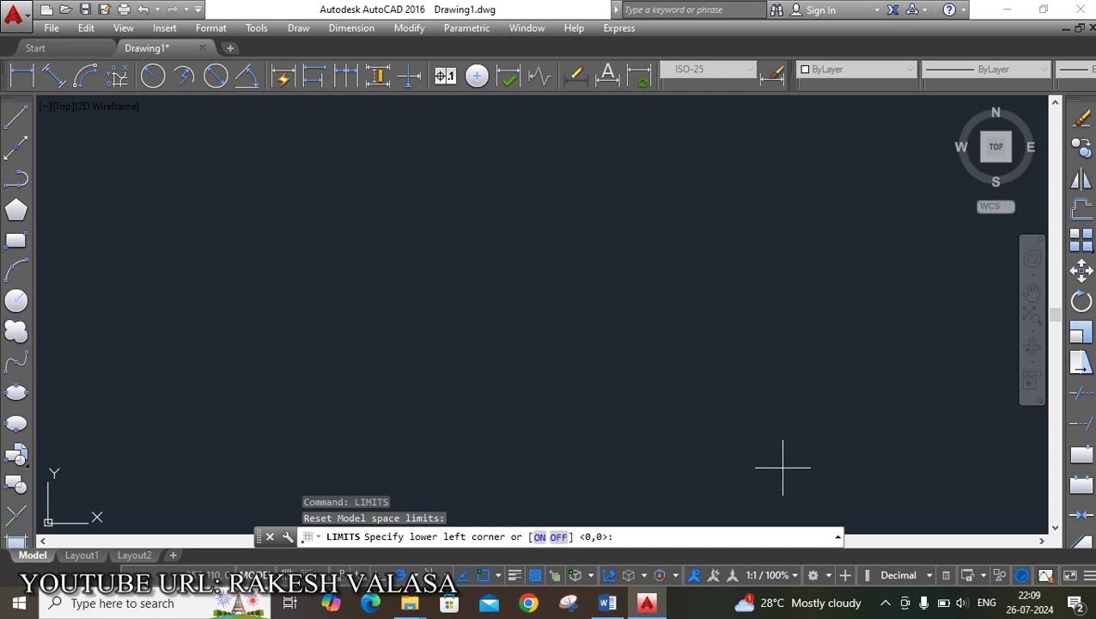
key("Return")
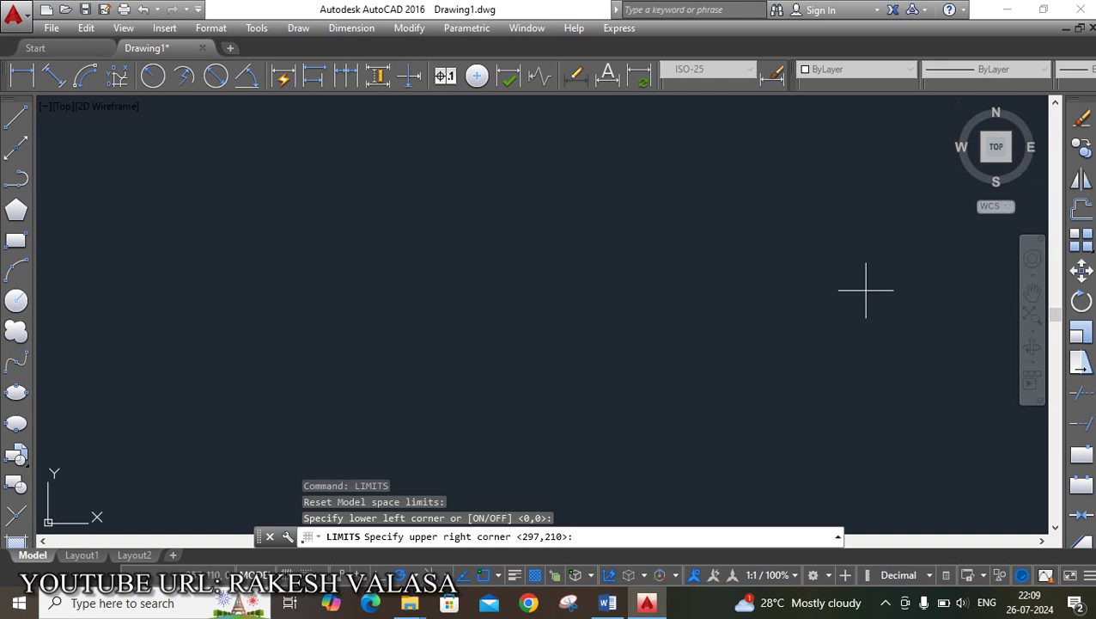
type("297,210")
key("Return")
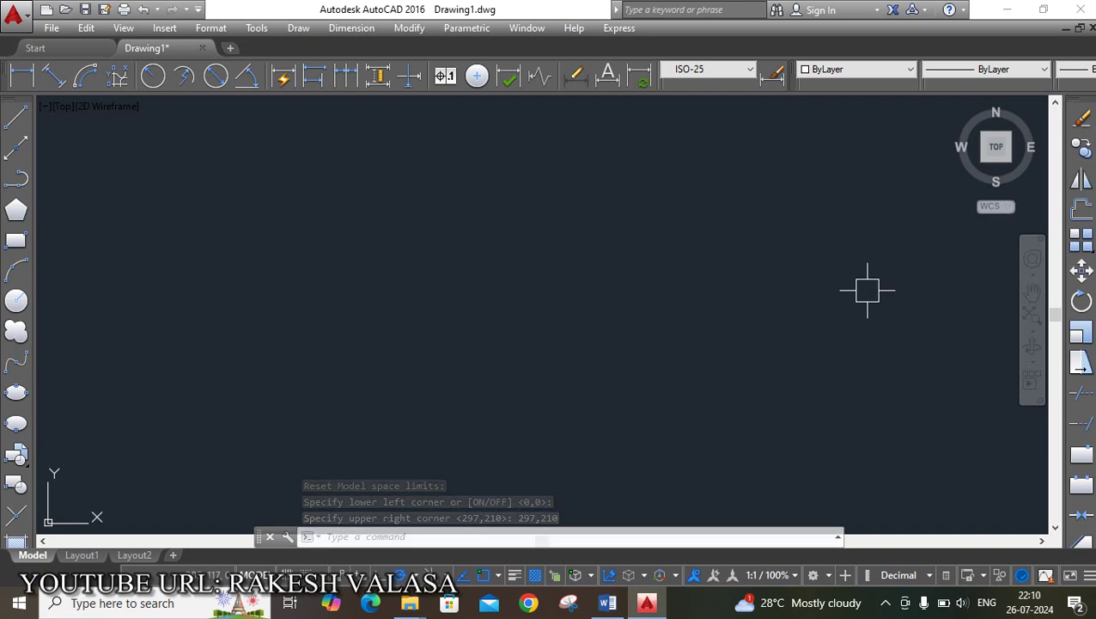
Set the LIMMAX system variable to 297,210.
type("lim")
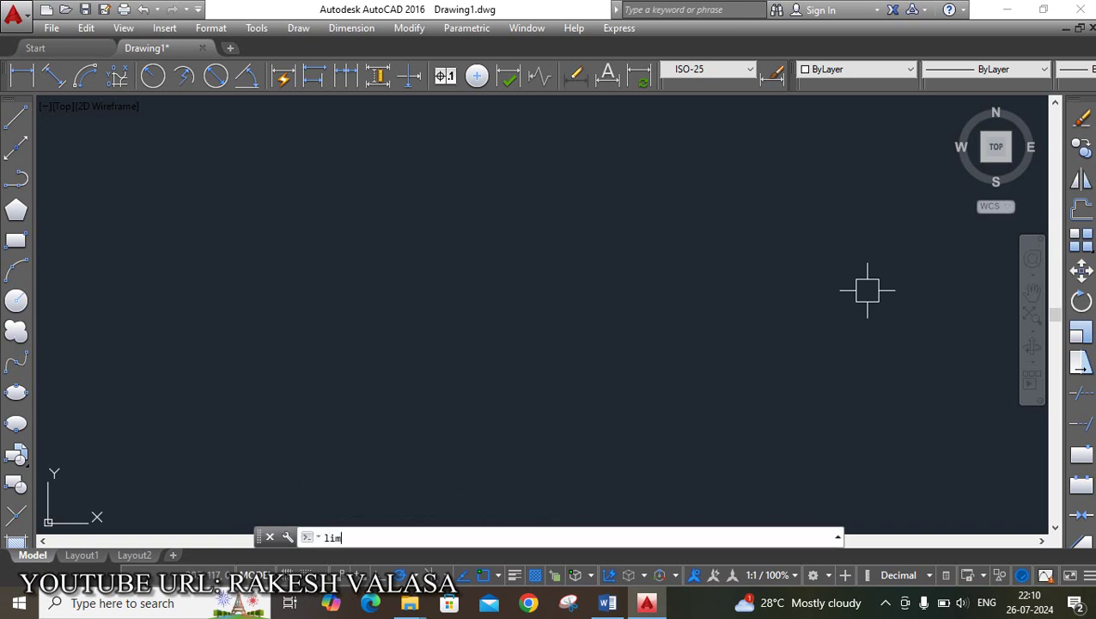
type("mi")
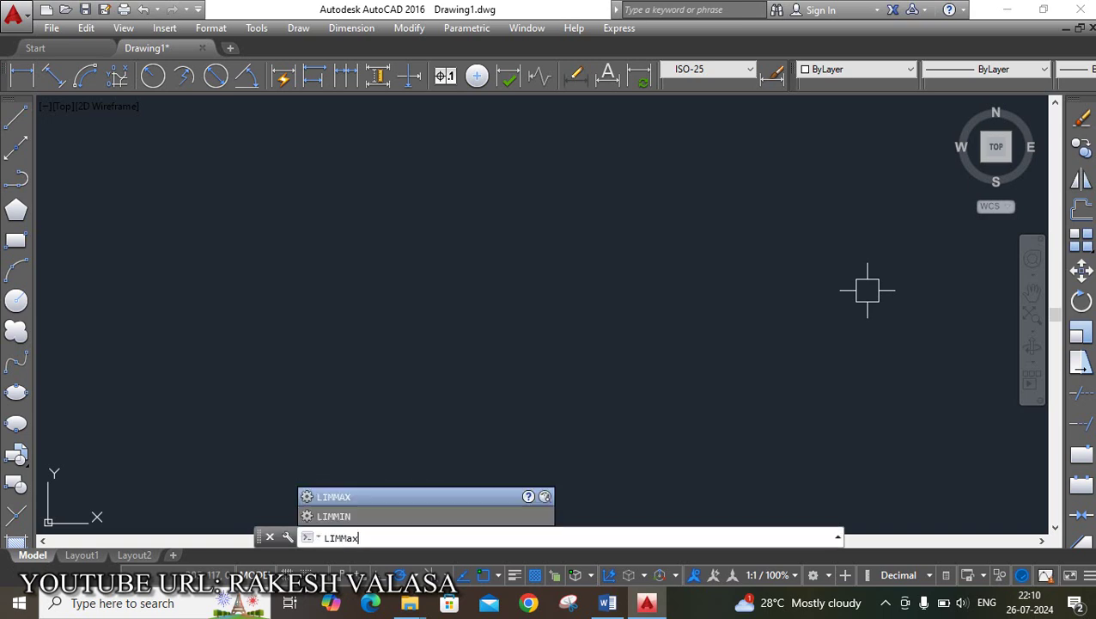
key("Return")
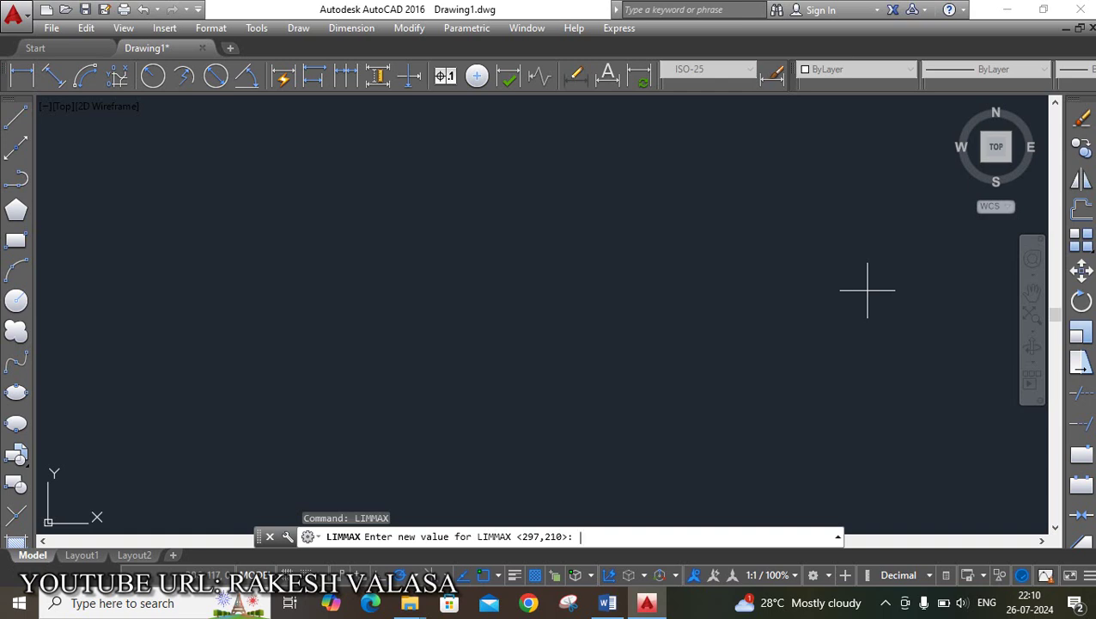
type("297,210")
key("Return")
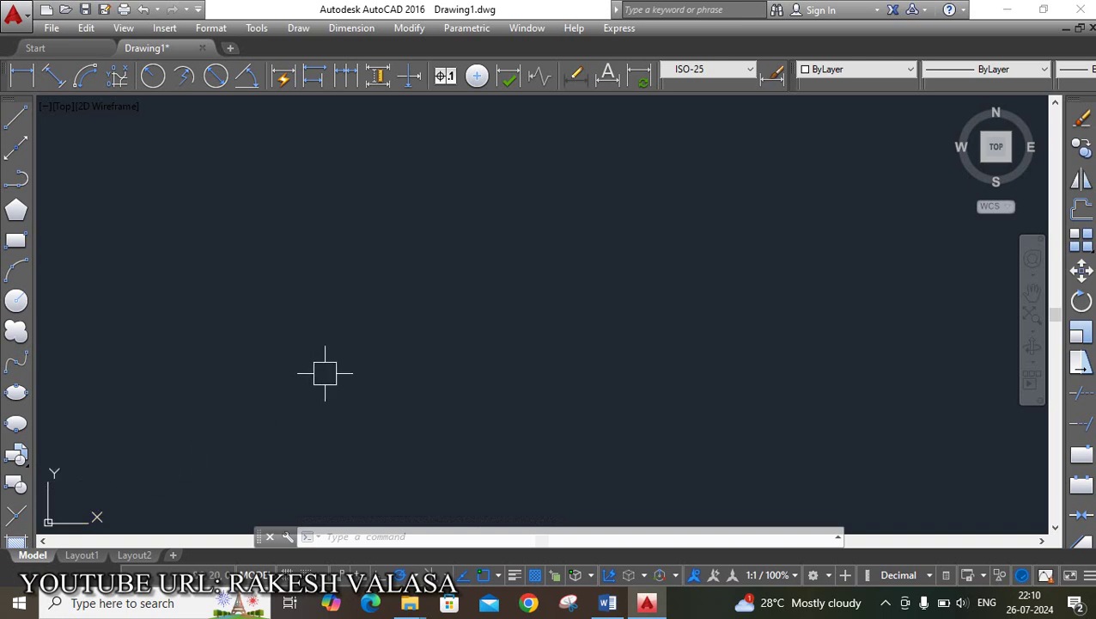
middle_click_drag(325, 373, 324, 423)
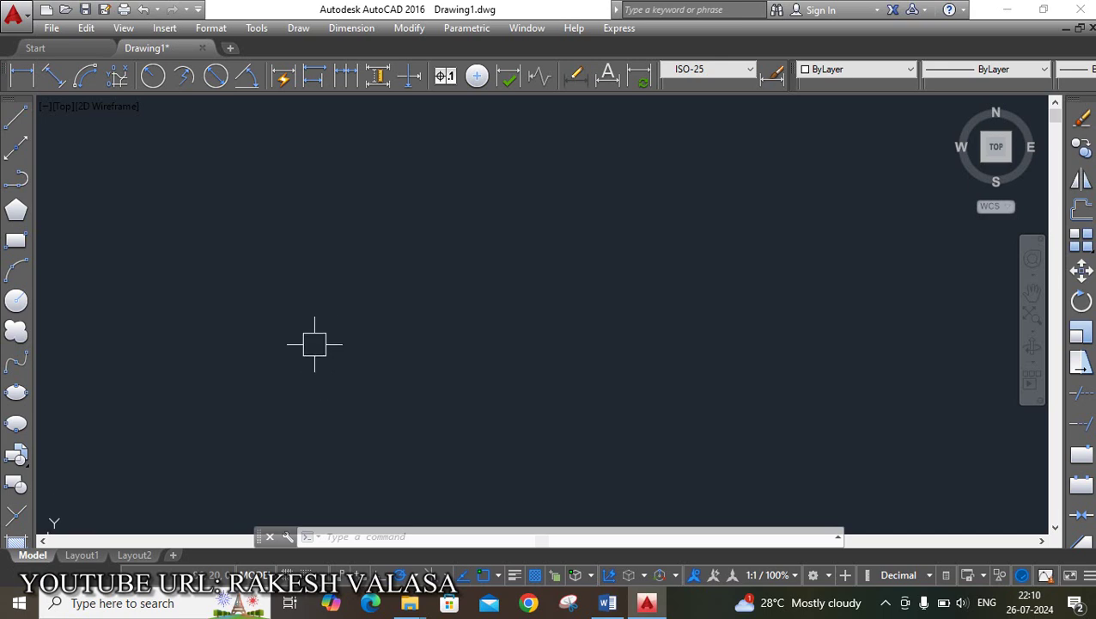
Start the UCSICON command for the coordinate system icon in the model space view.
mouse_move(355, 342)
middle_mouse_down()
mouse_move(355, 251)
mouse_move(354, 331)
middle_mouse_up()
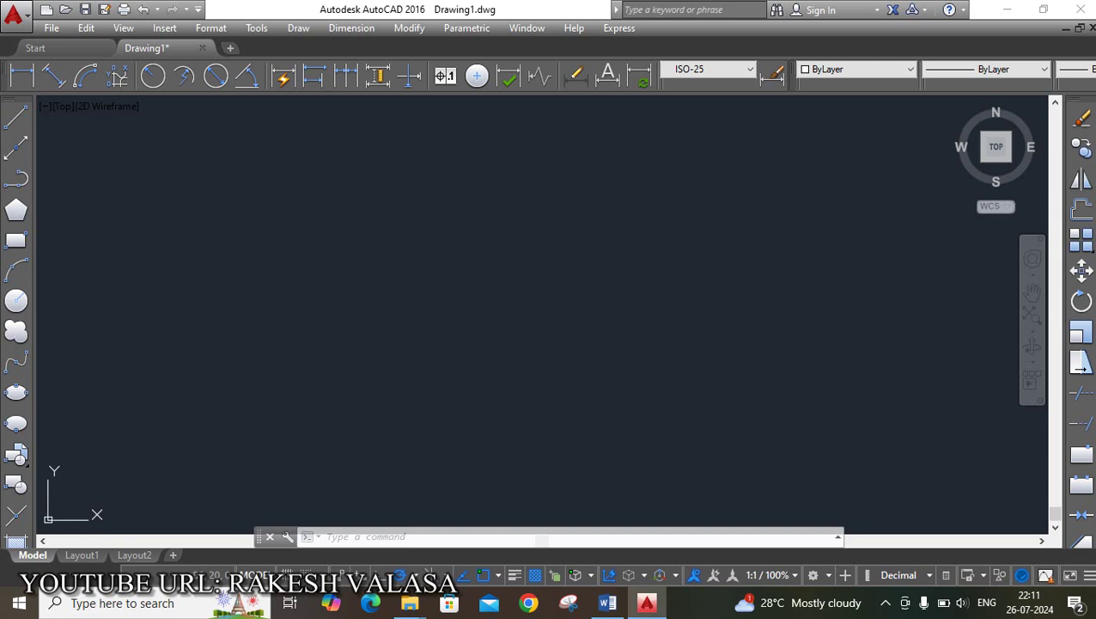
type("ucs")
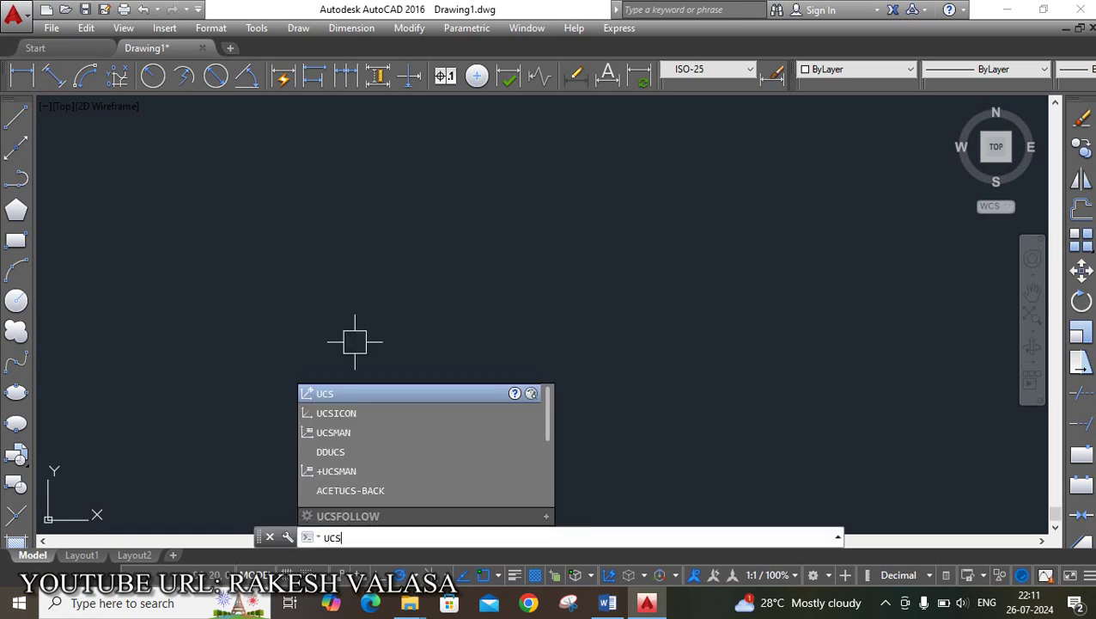
type("icon")
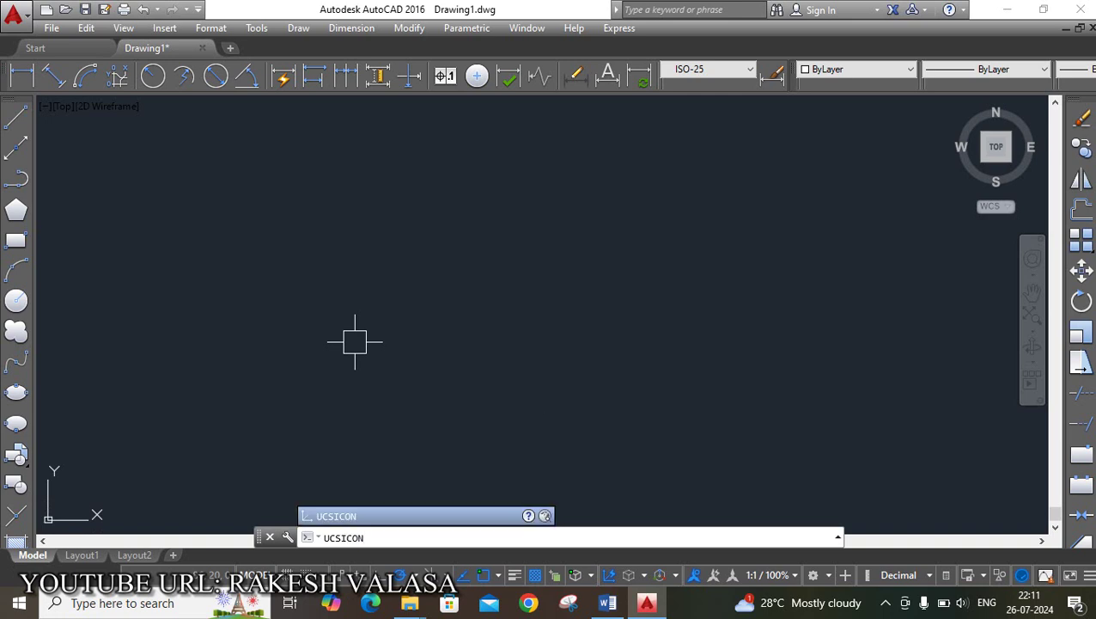
key("Return")
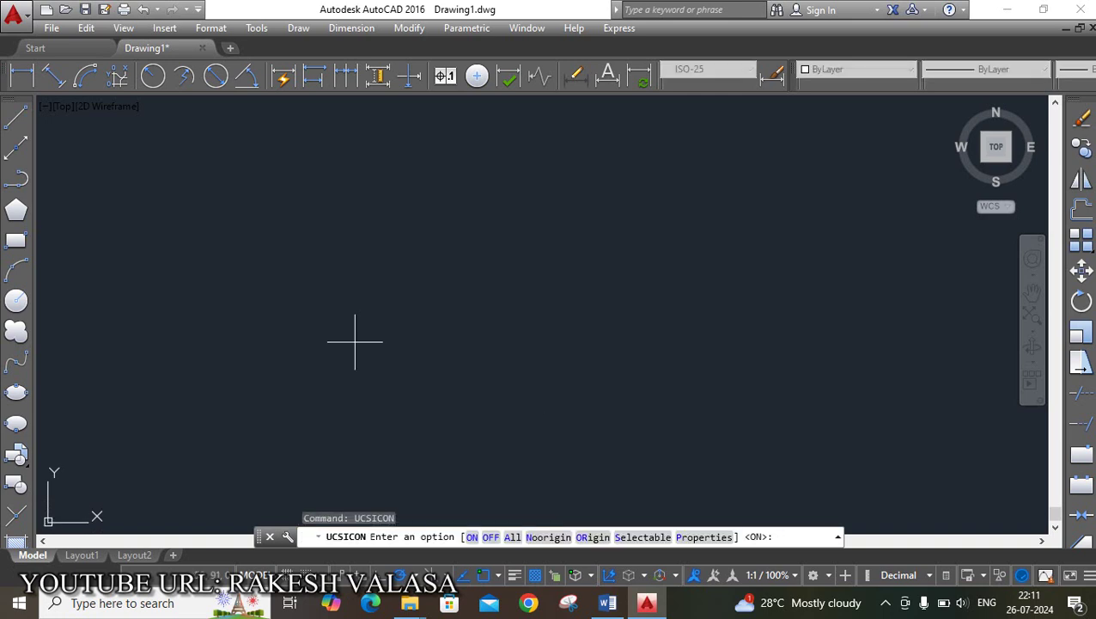
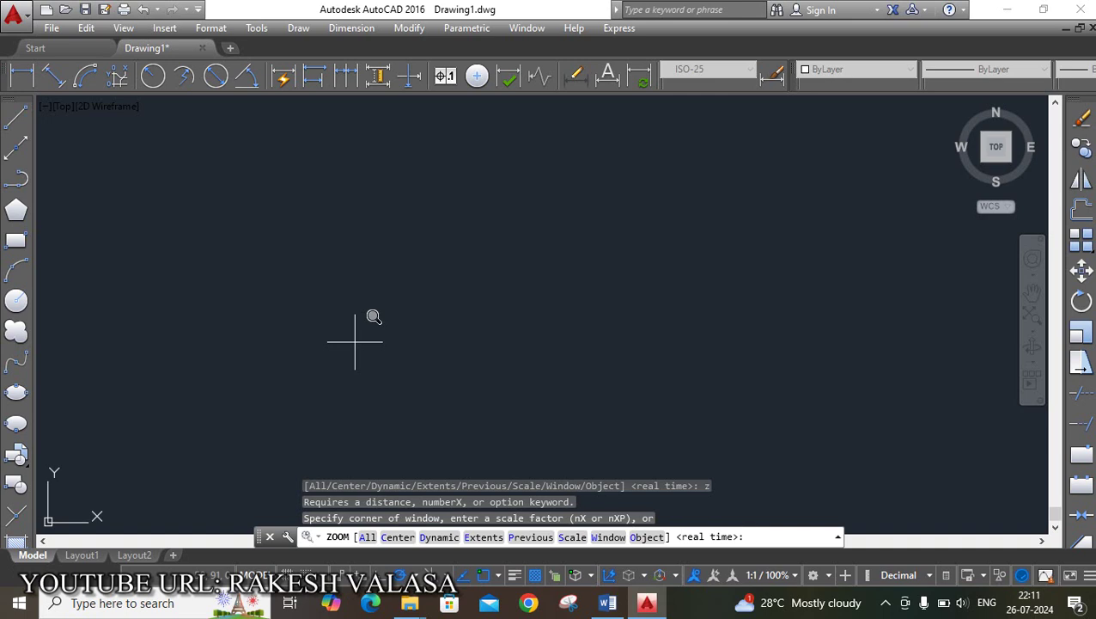
Zoom the model space view with the All option to fit the drawing limits.
type("a")
key("Return")
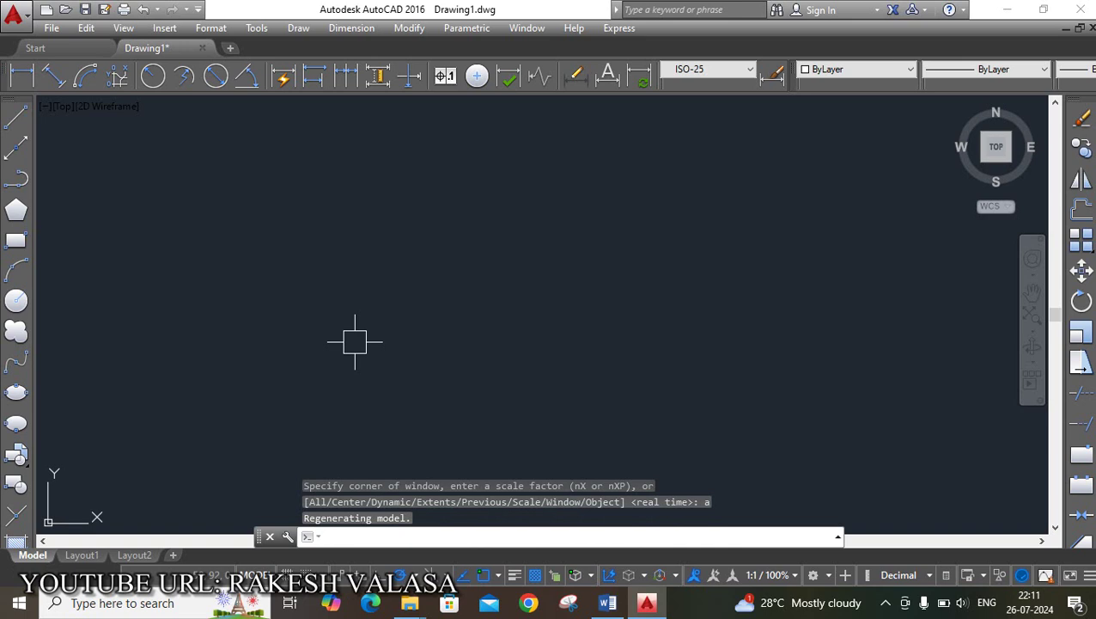
key("Escape")
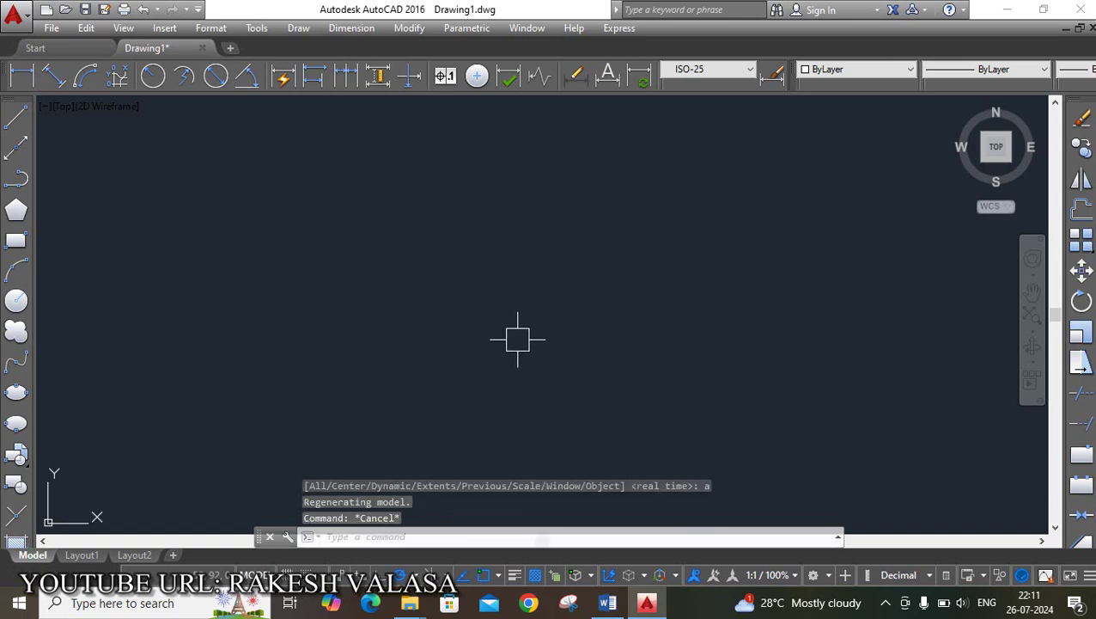
Draw a horizontal line about 136 mm long near the middle of the drawing area.
type("l")
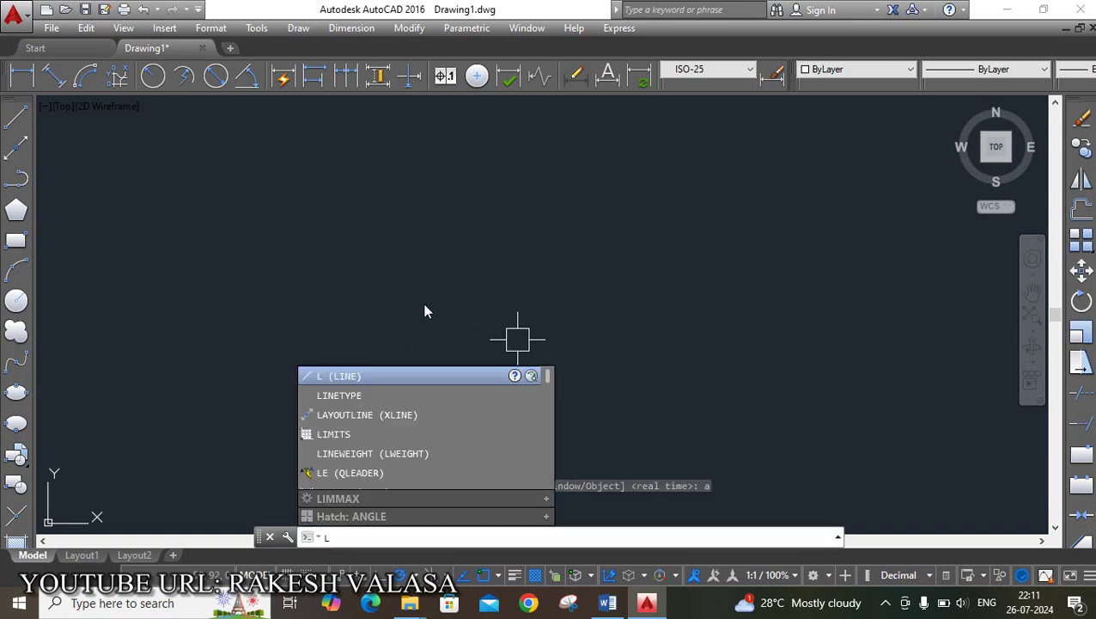
key("Return")
left_click(360, 311)
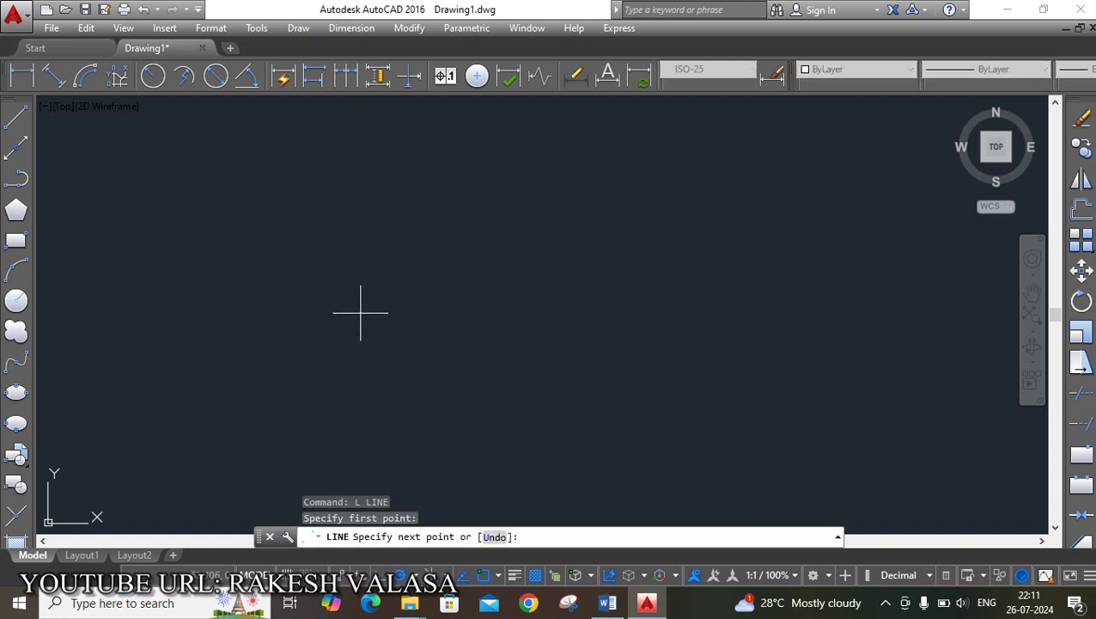
left_click(642, 312)
key("Escape")
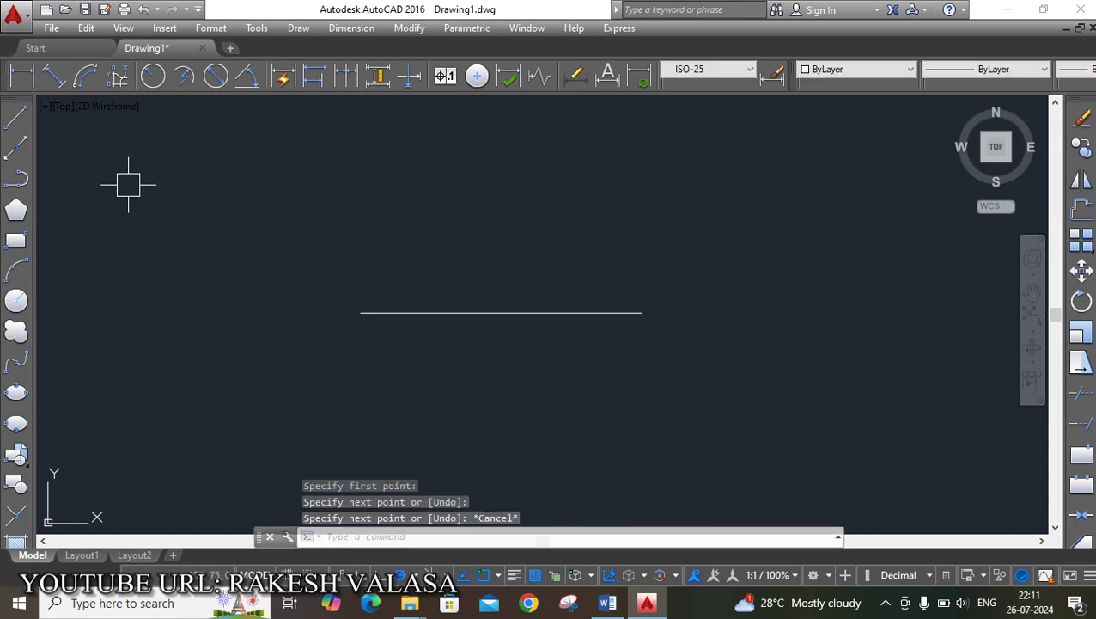
Add a linear dimension between the horizontal line's endpoints, placing the dimension line just below it.
left_click(23, 78)
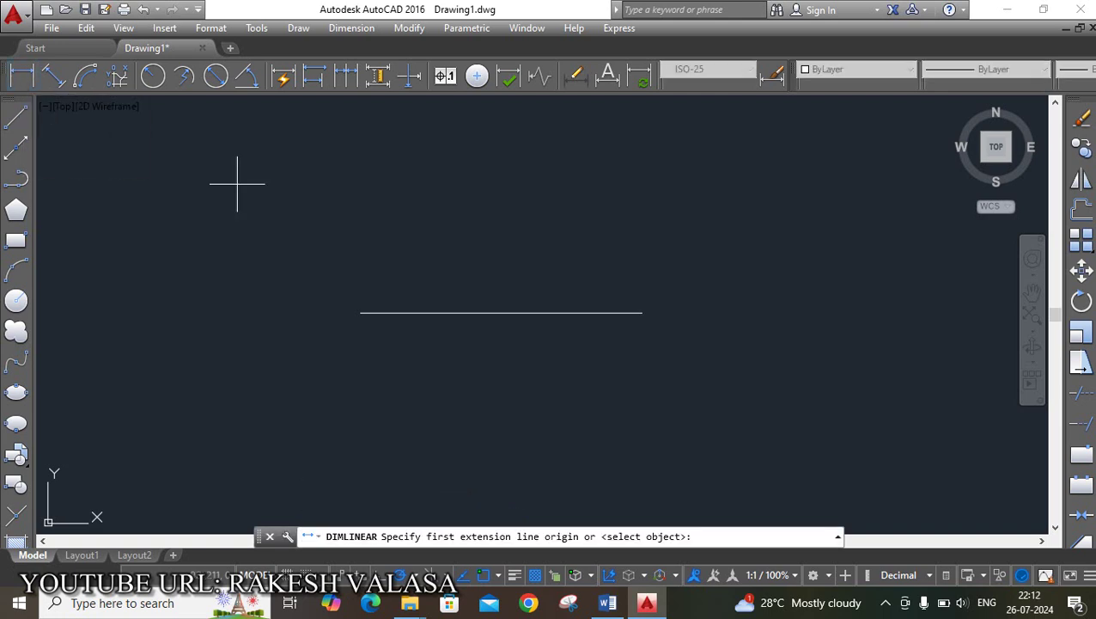
left_click(360, 313)
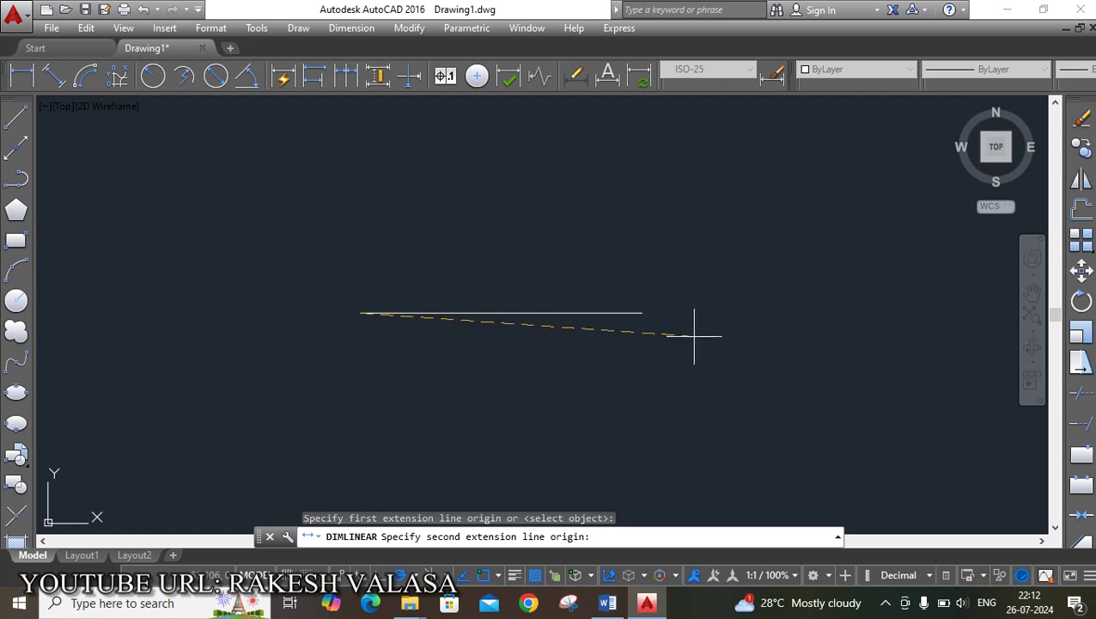
left_click(641, 313)
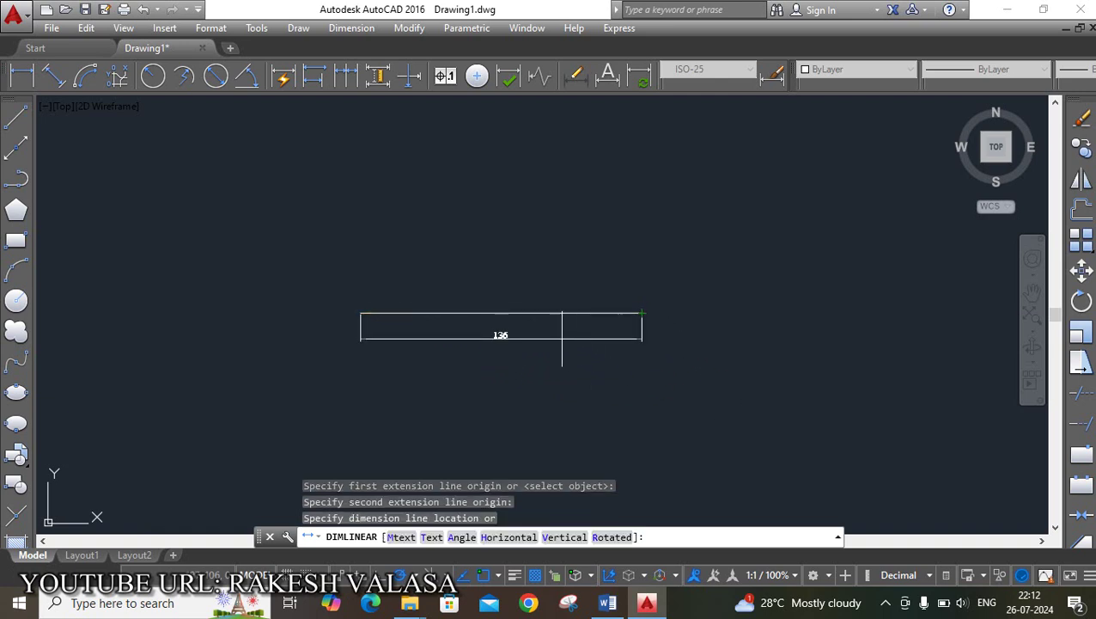
left_click(530, 345)
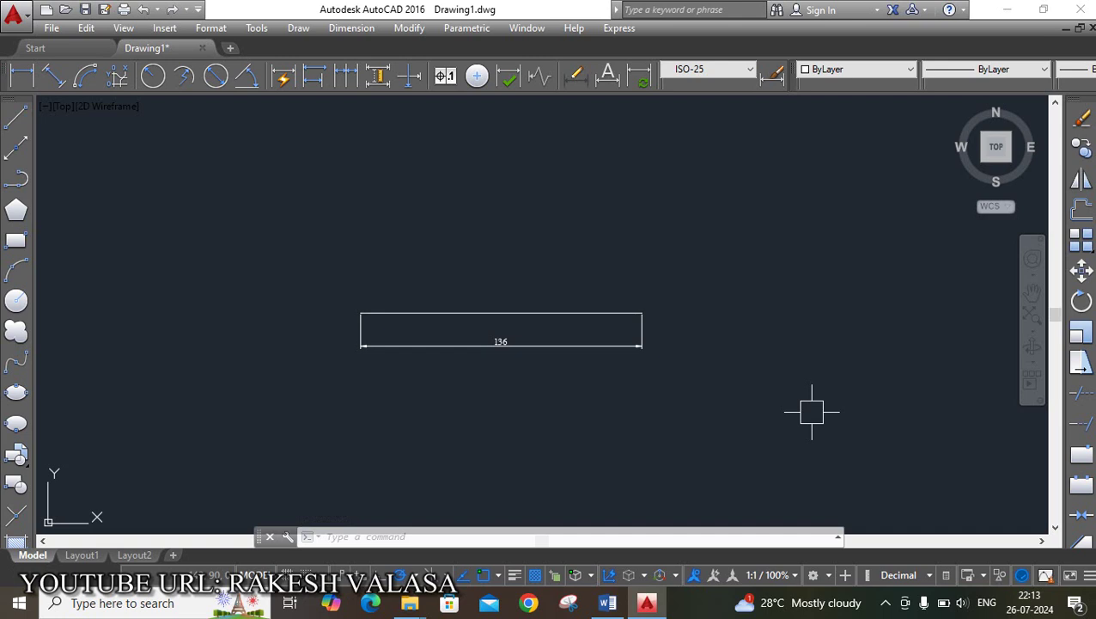
From the drafting settings, open the program options, reset the unnamed profile to its defaults, and accept the options and drafting settings.
type("se")
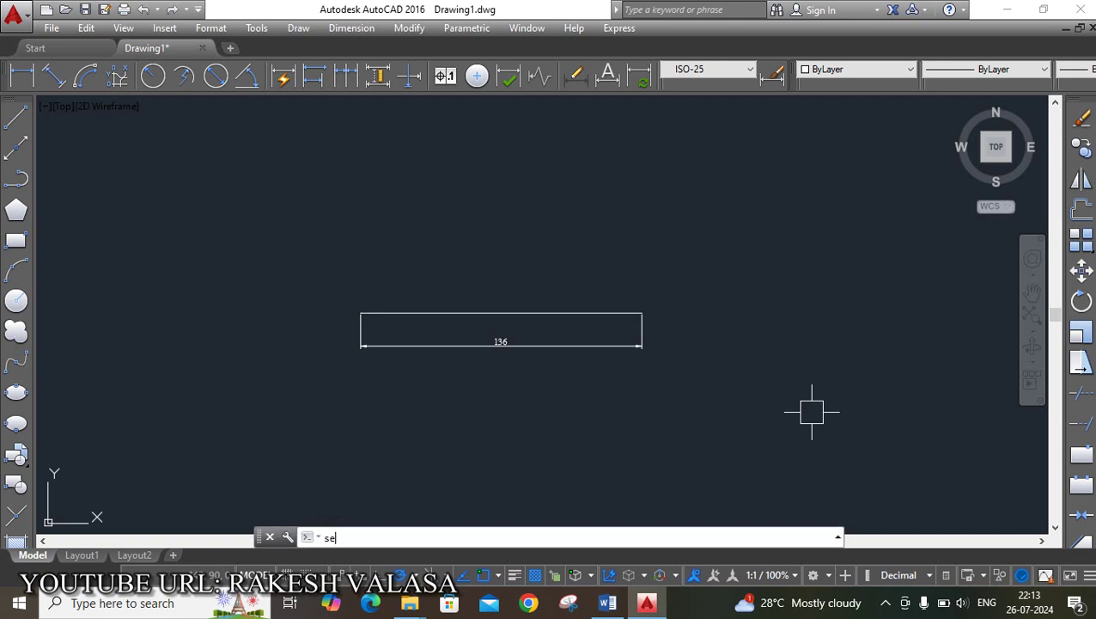
key("Return")
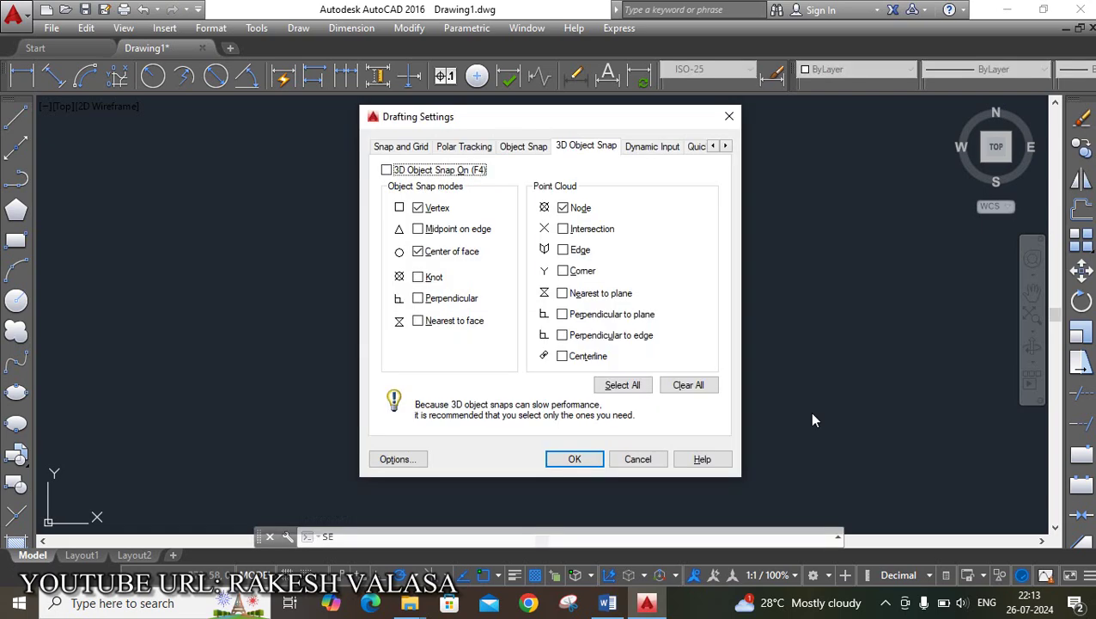
left_click(397, 459)
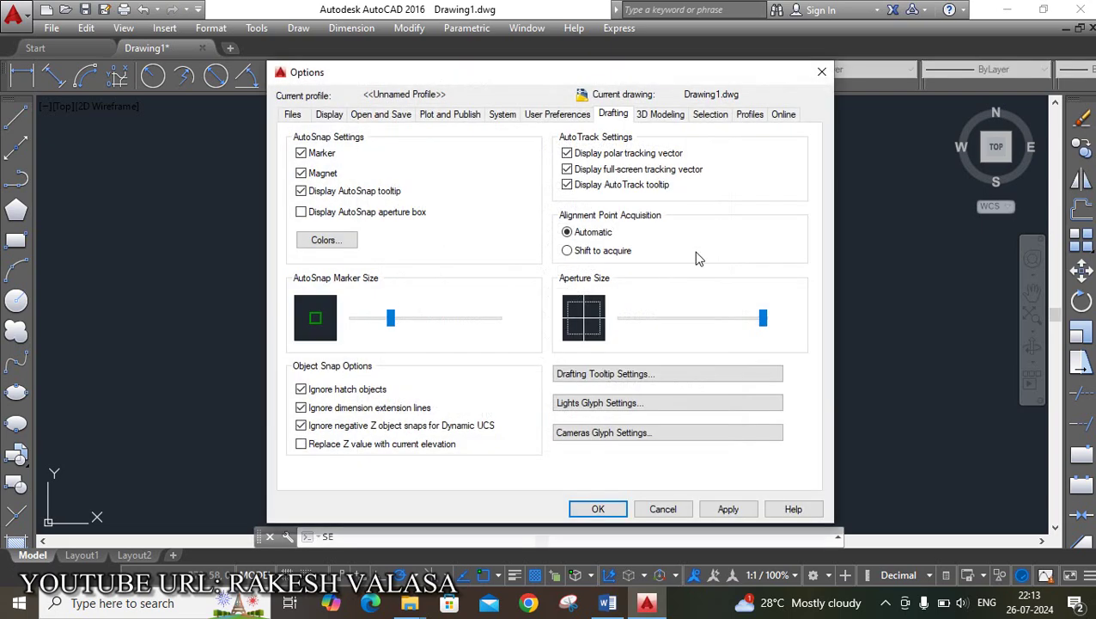
left_click(751, 116)
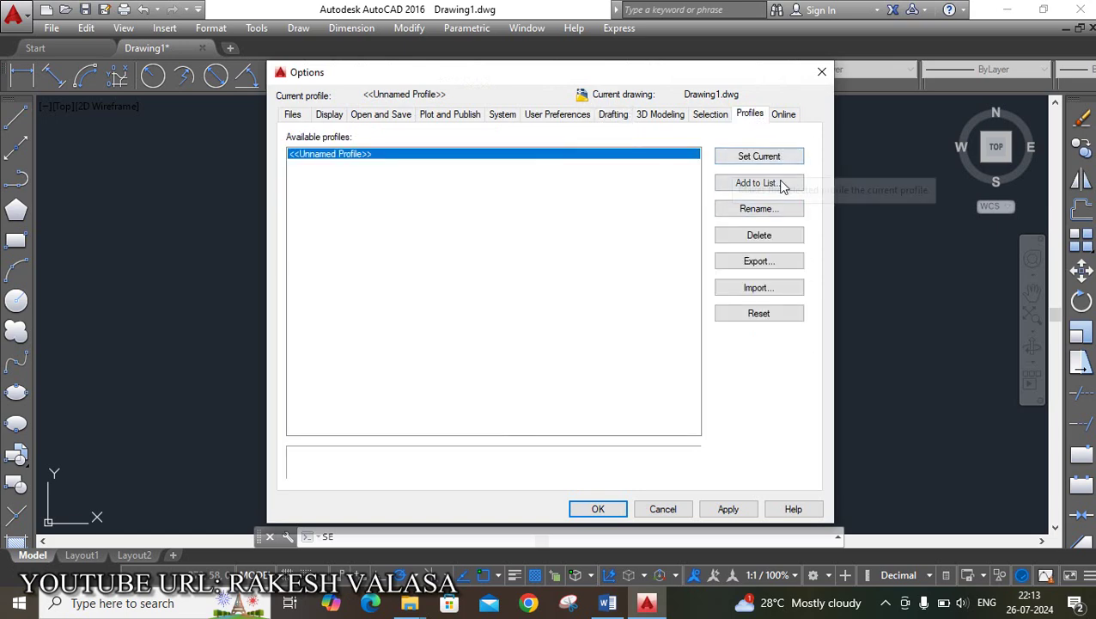
left_click(759, 314)
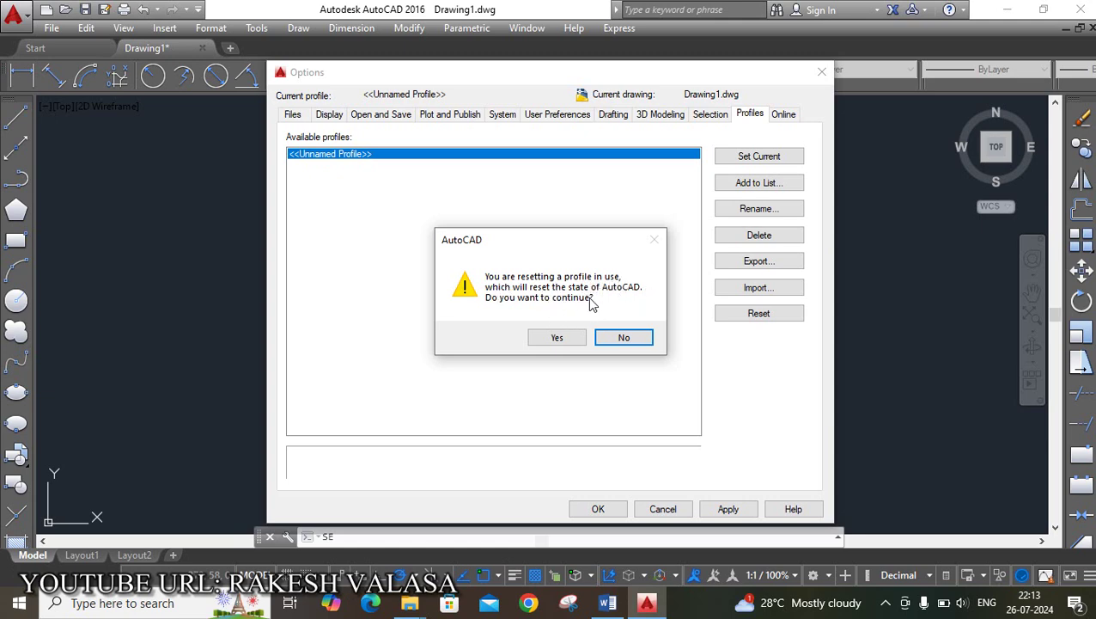
left_click(571, 341)
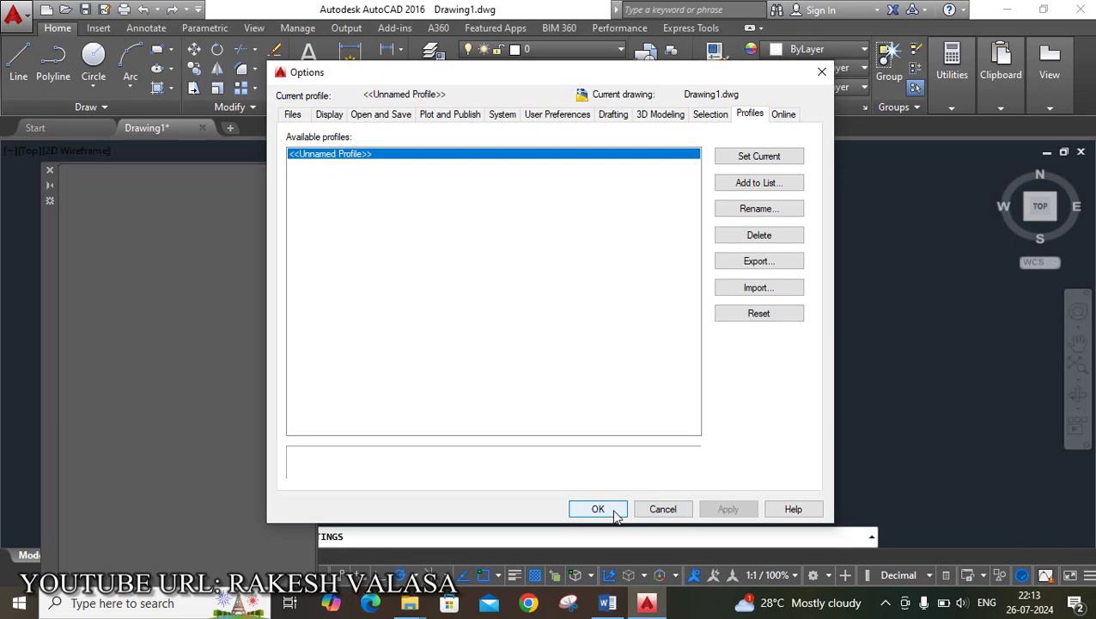
left_click(598, 509)
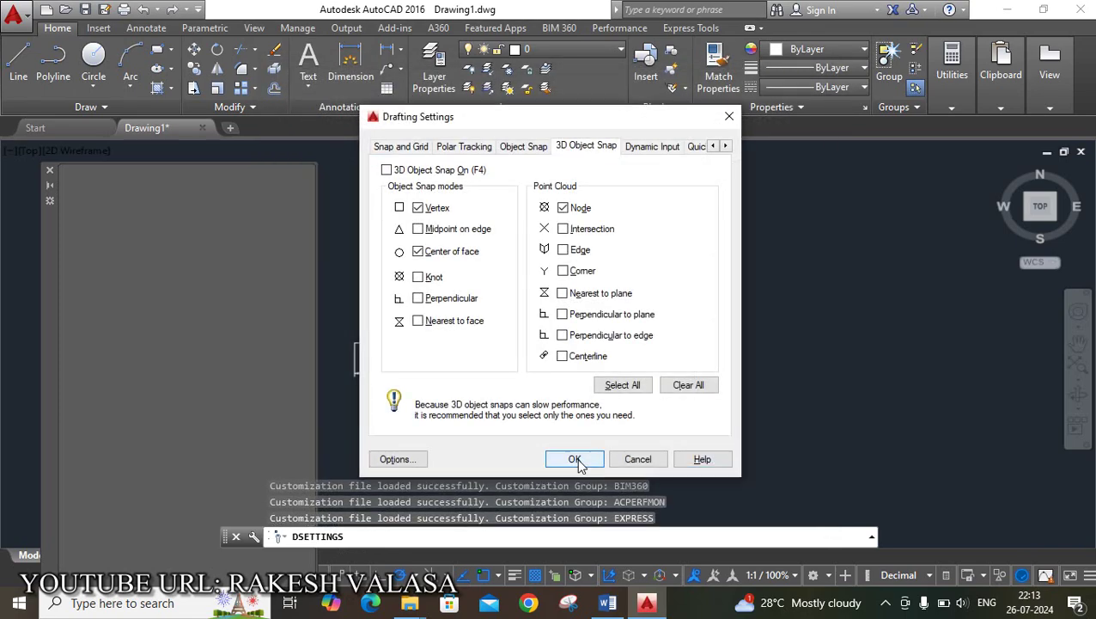
left_click(576, 461)
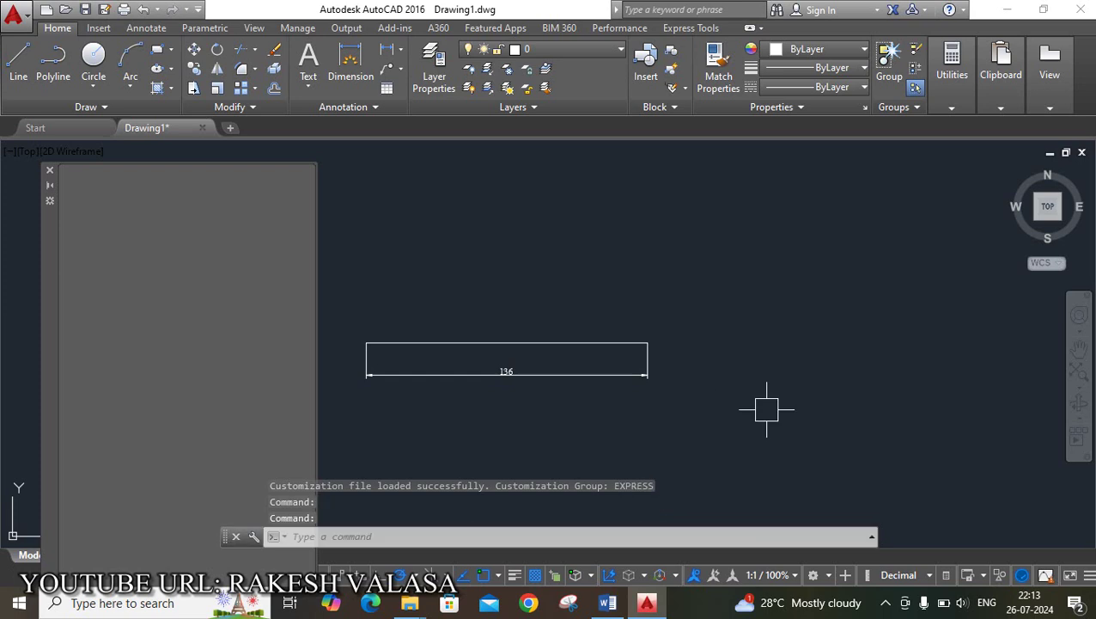
Close the blank palette covering part of the drawing area.
key("Escape")
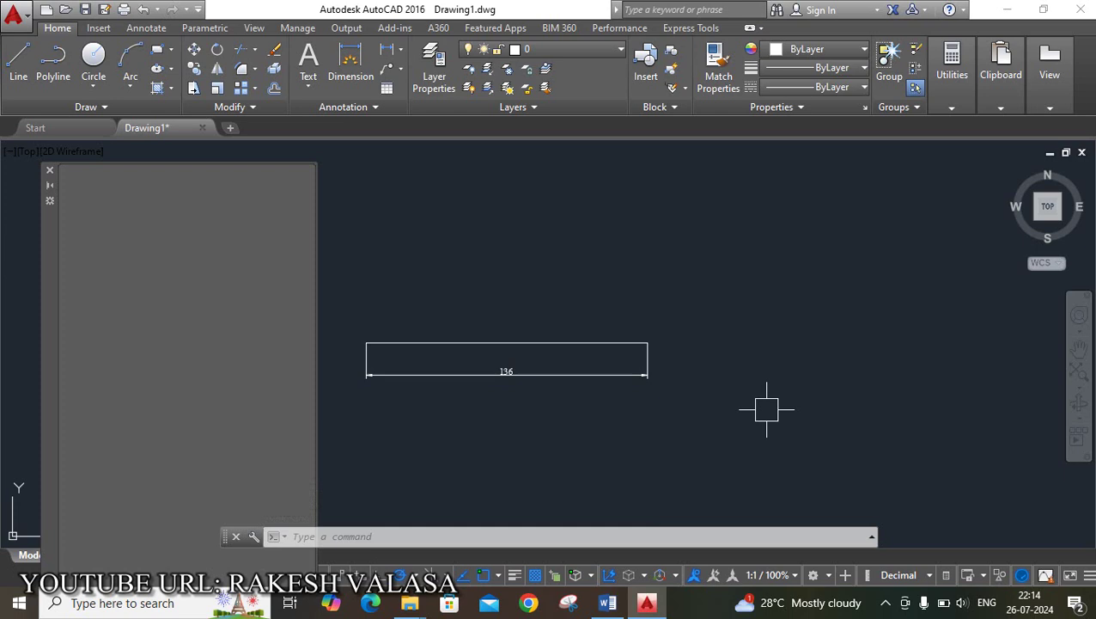
left_click(49, 171)
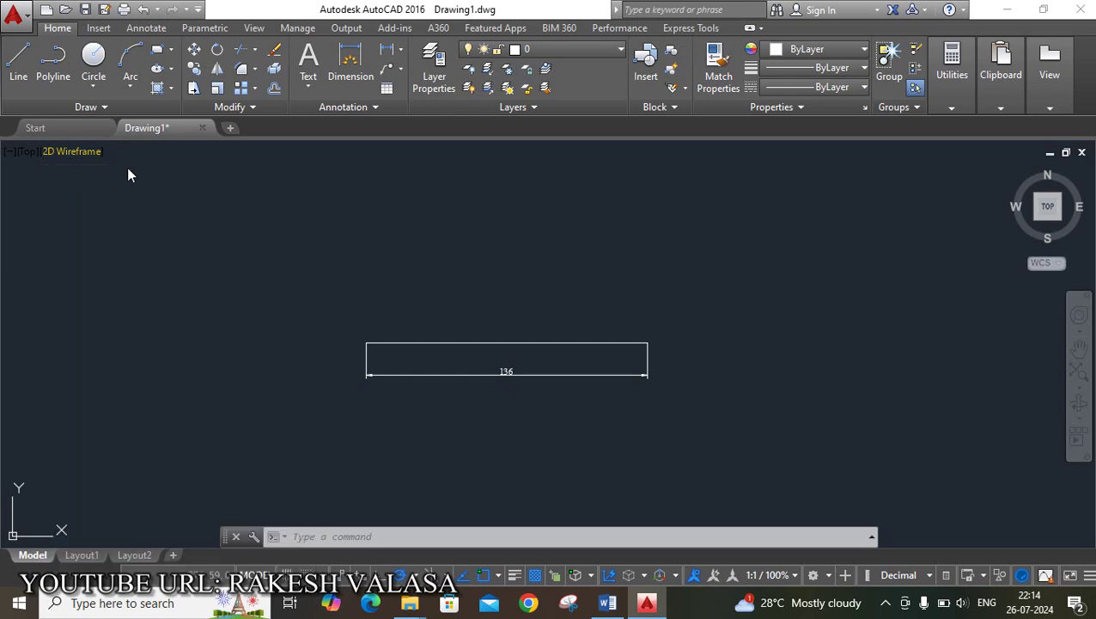